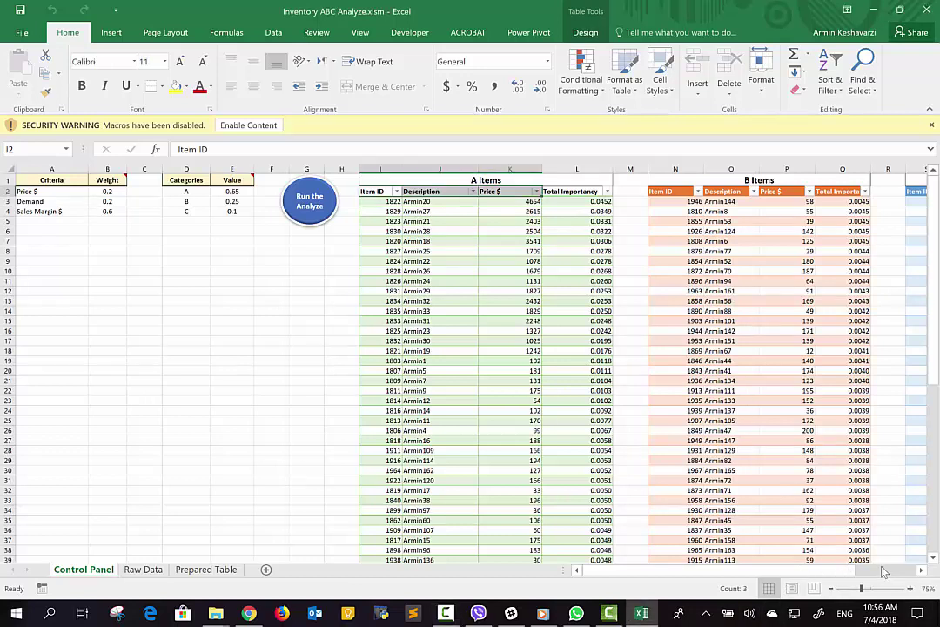
# Dismiss the yellow disabled-macros Security Warning bar above the Control Panel sheet
pyautogui.moveTo(834, 571); pyautogui.dragTo(666, 571)
pyautogui.click(268, 128)
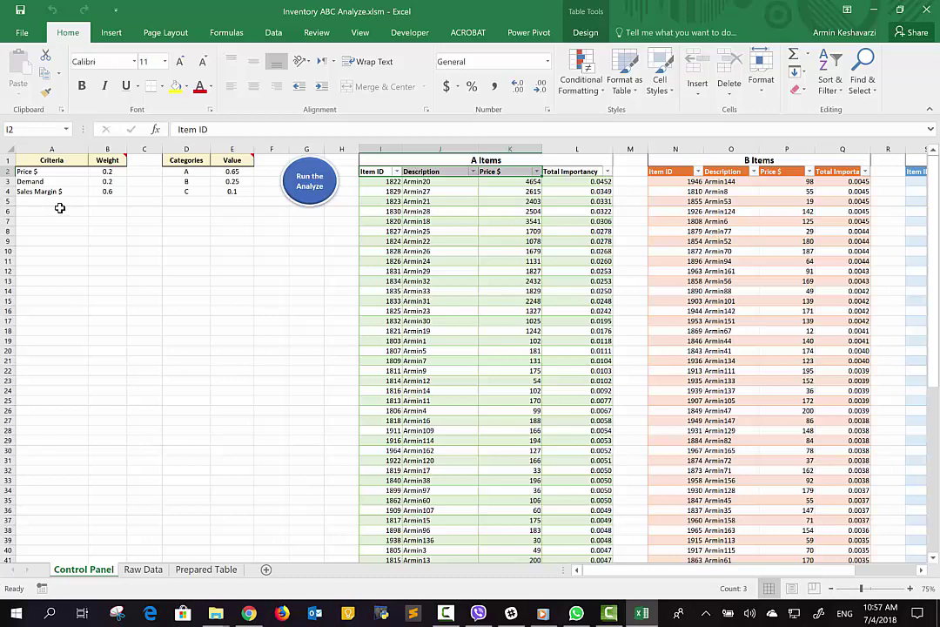
# Enter A1, A2 and A3 in cells A5:A7 under Sales Margin $, then select weights B2:B4
pyautogui.click(59, 204)
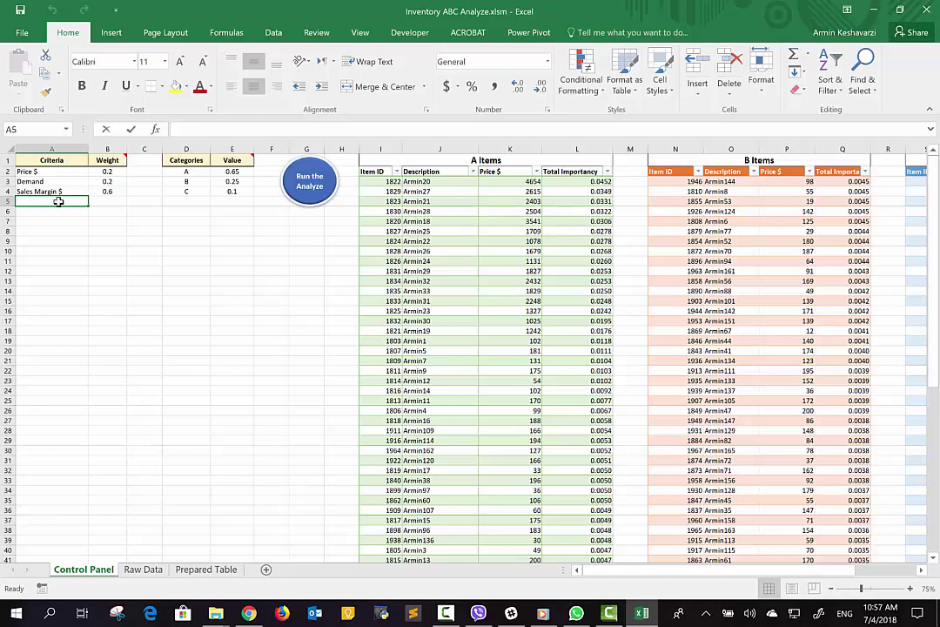
pyautogui.write('A')
pyautogui.press('Return')
pyautogui.write('A2')
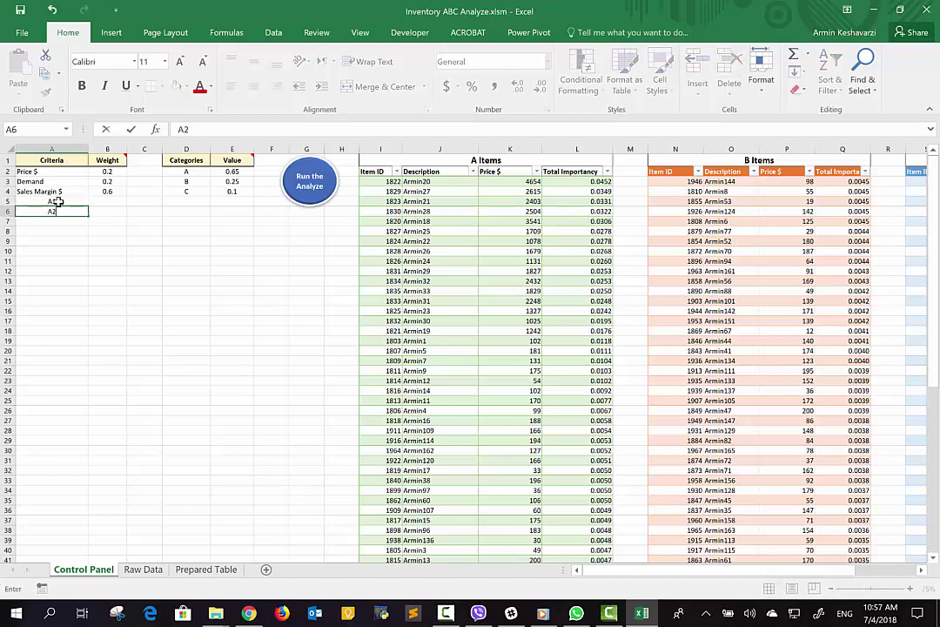
pyautogui.press('Return')
pyautogui.write('A3')
pyautogui.press('Return')
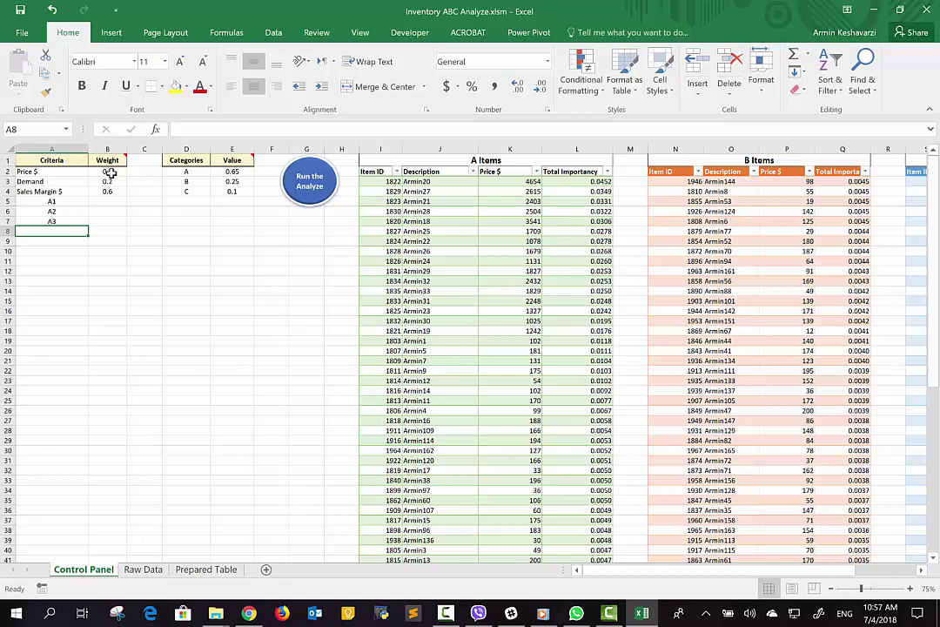
pyautogui.moveTo(108, 173); pyautogui.dragTo(108, 192)
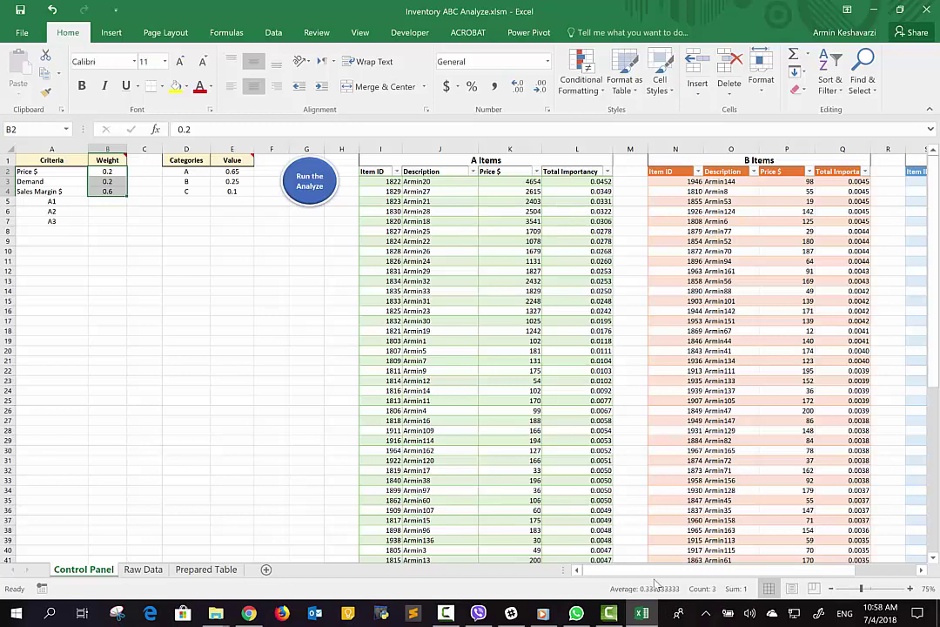
# Set the Sales Margin $, A1 and A2 weights to 0.1 each
pyautogui.moveTo(95, 199)
pyautogui.click(106, 191)
pyautogui.write('0.1')
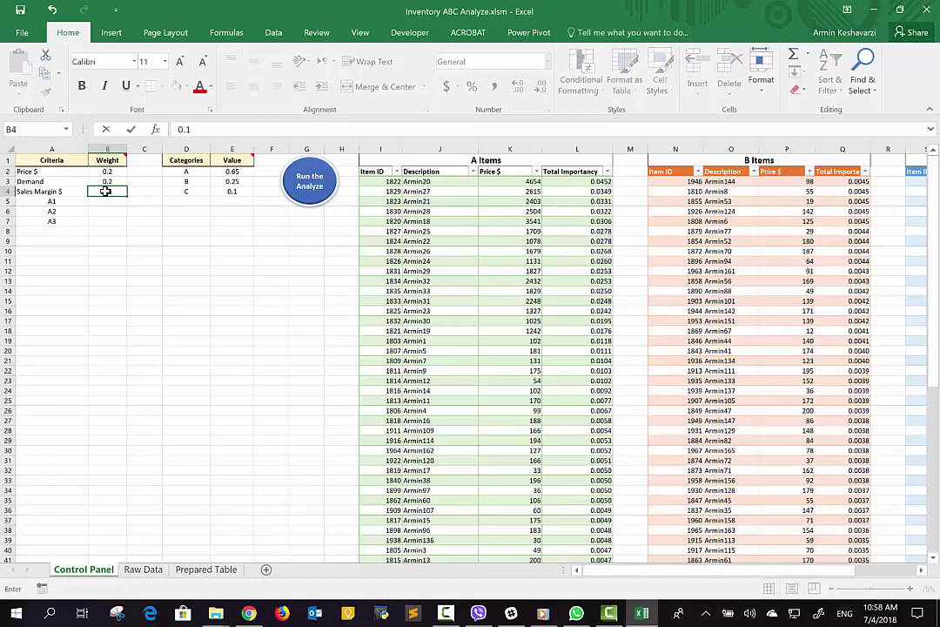
pyautogui.press('Return')
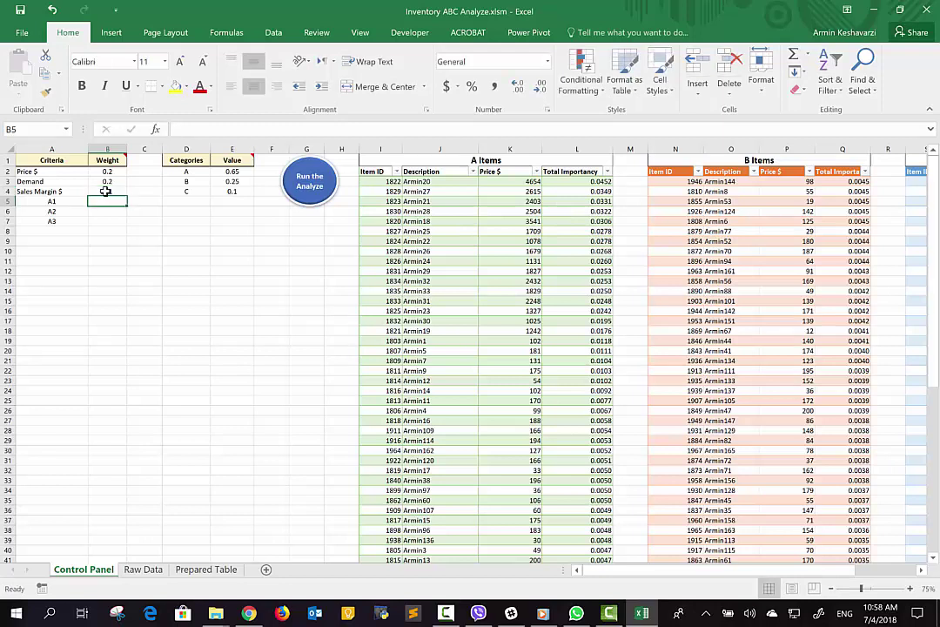
pyautogui.write('0.1')
pyautogui.press('Return')
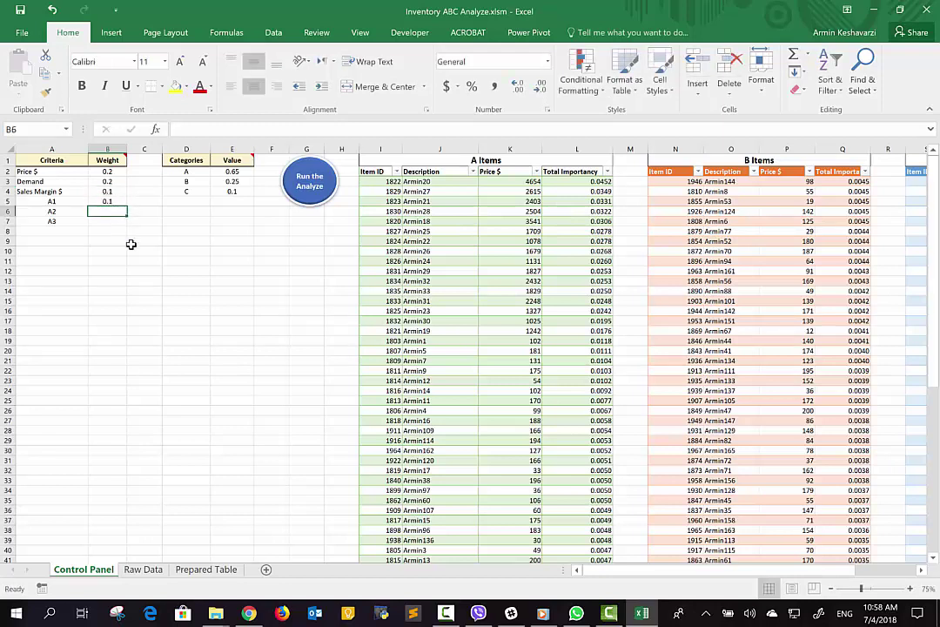
pyautogui.write('0.')
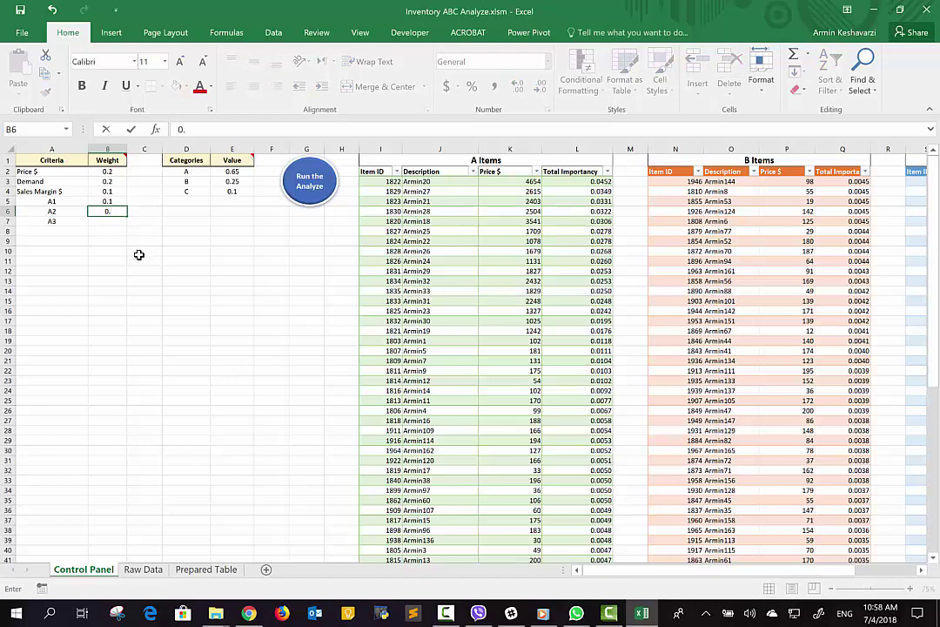
pyautogui.write('1')
pyautogui.press('Return')
pyautogui.moveTo(105, 171); pyautogui.dragTo(108, 211)
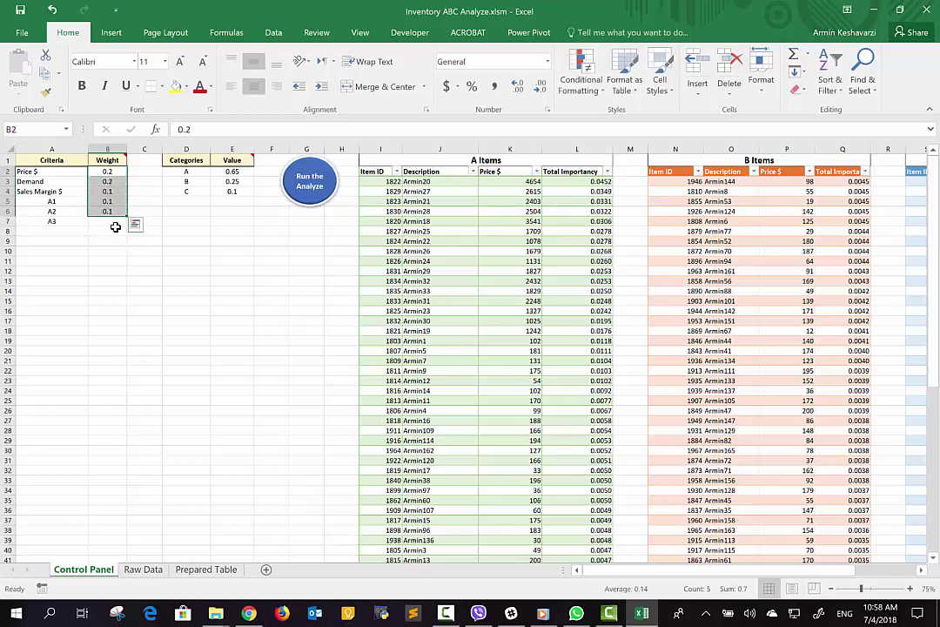
# Give A3 a weight of 0.3 and check that all six weights total 1
pyautogui.click(113, 222)
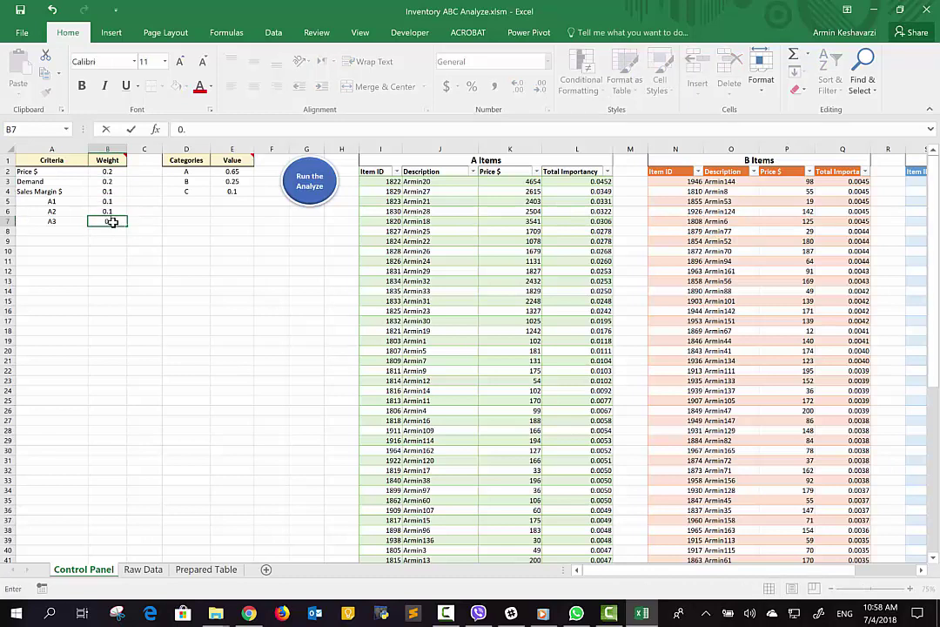
pyautogui.write('0.3')
pyautogui.press('Return')
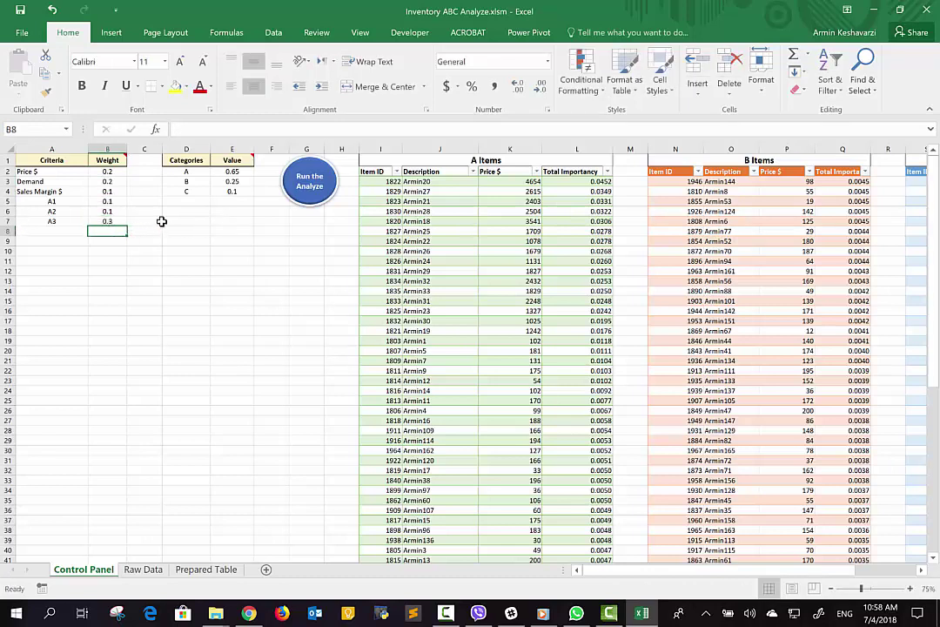
pyautogui.moveTo(106, 173); pyautogui.dragTo(106, 222)
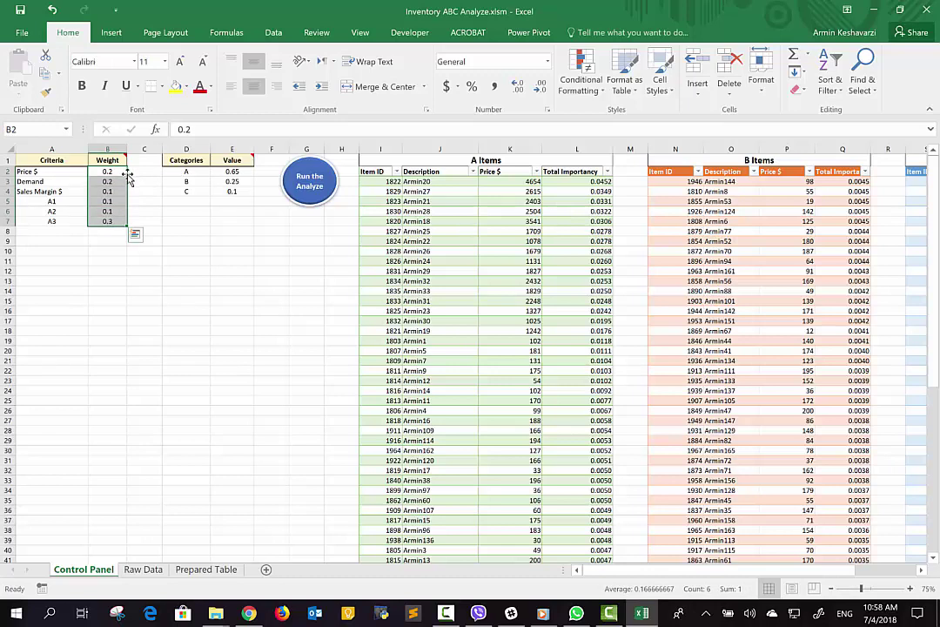
pyautogui.click(230, 171)
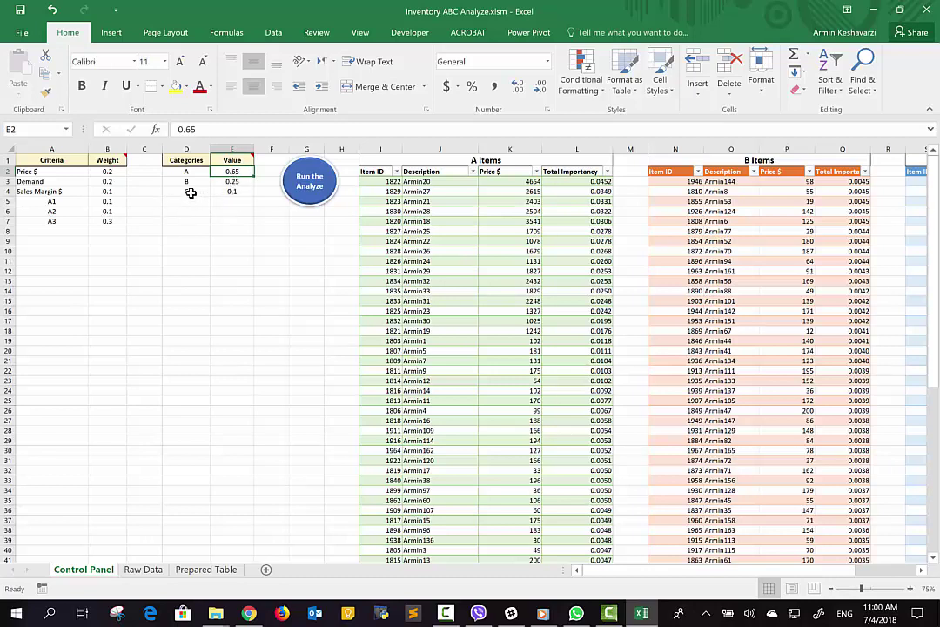
# Review the A, B, C category values (0.65, 0.25, 0.1), then switch to the Raw Data sheet
pyautogui.moveTo(191, 192); pyautogui.dragTo(229, 194)
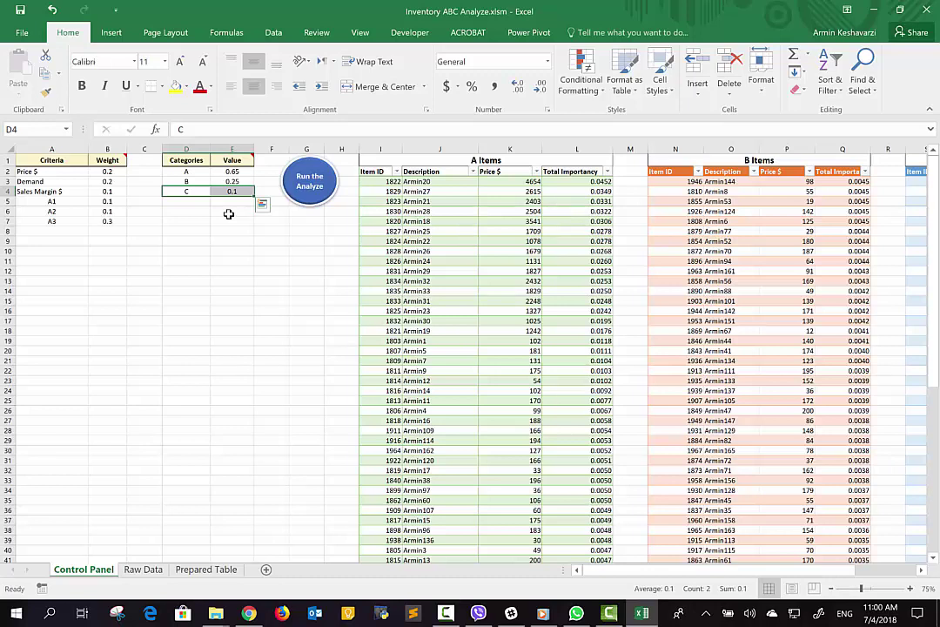
pyautogui.hscroll(5, 228, 213)
pyautogui.hscroll(-5, 228, 213)
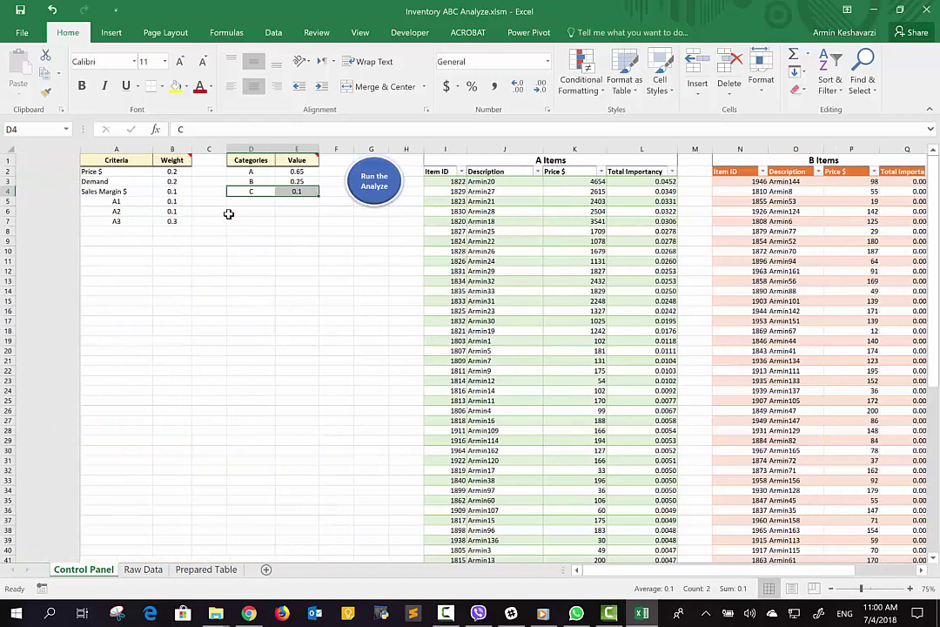
pyautogui.hscroll(2, 228, 213)
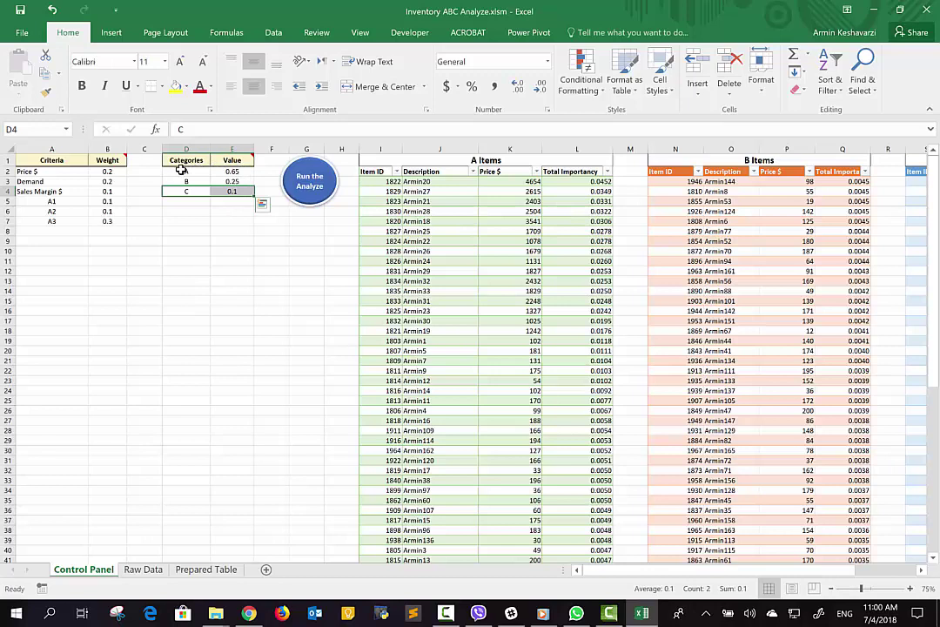
pyautogui.moveTo(234, 174); pyautogui.dragTo(231, 191)
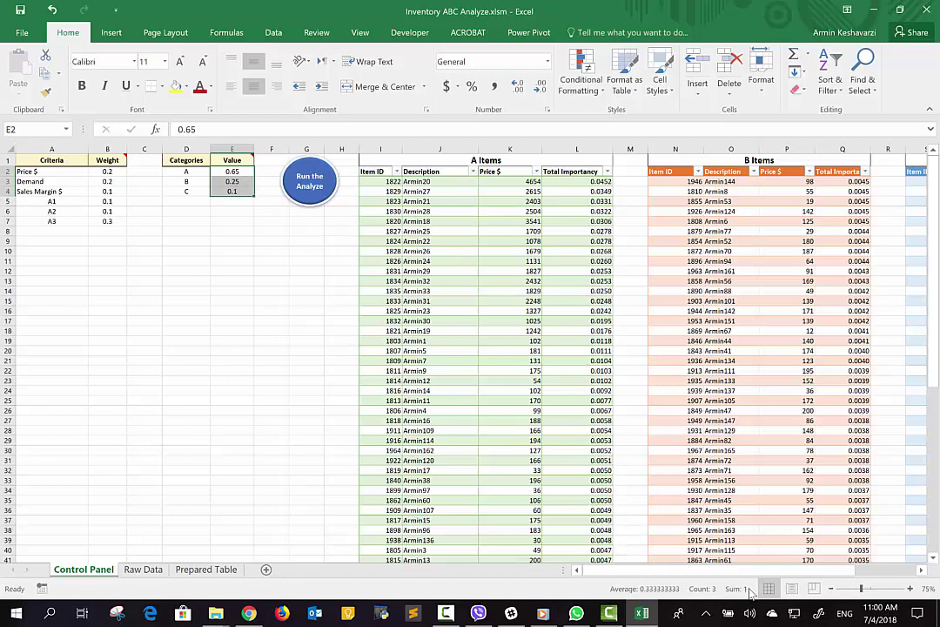
pyautogui.click(191, 181)
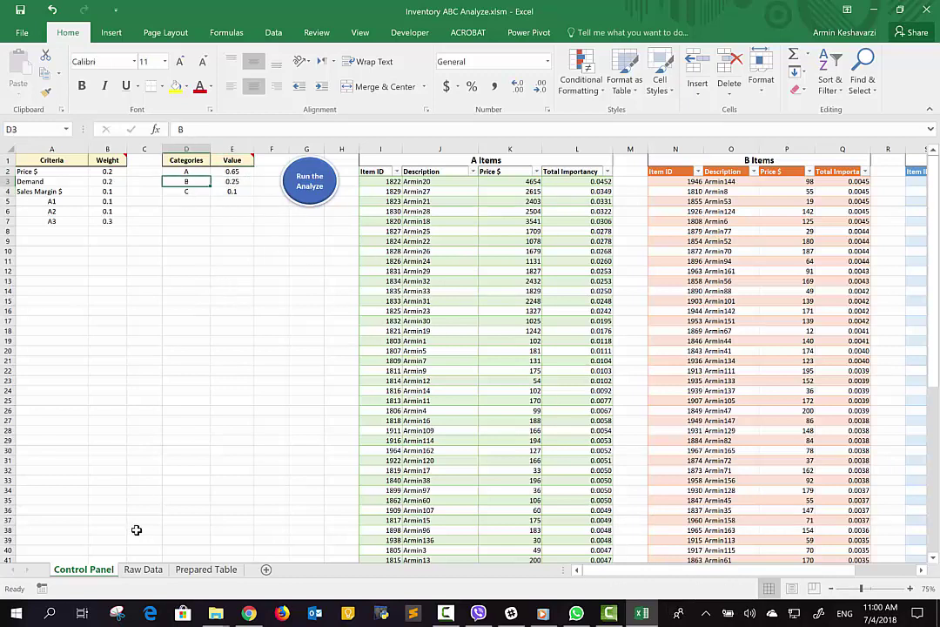
pyautogui.click(140, 571)
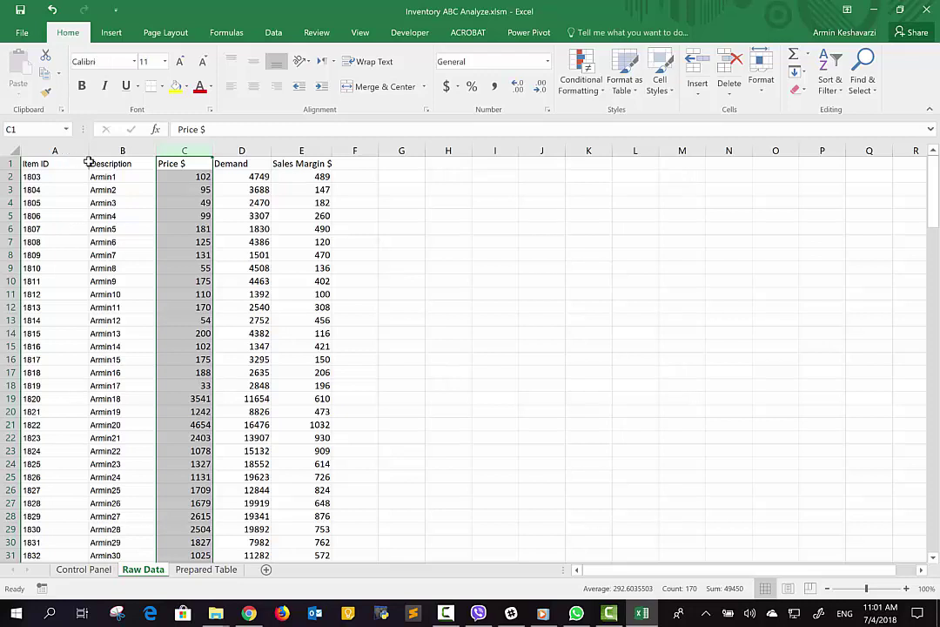
# Select every item row from A2 to the last column and row, and delete it
pyautogui.click(148, 150)
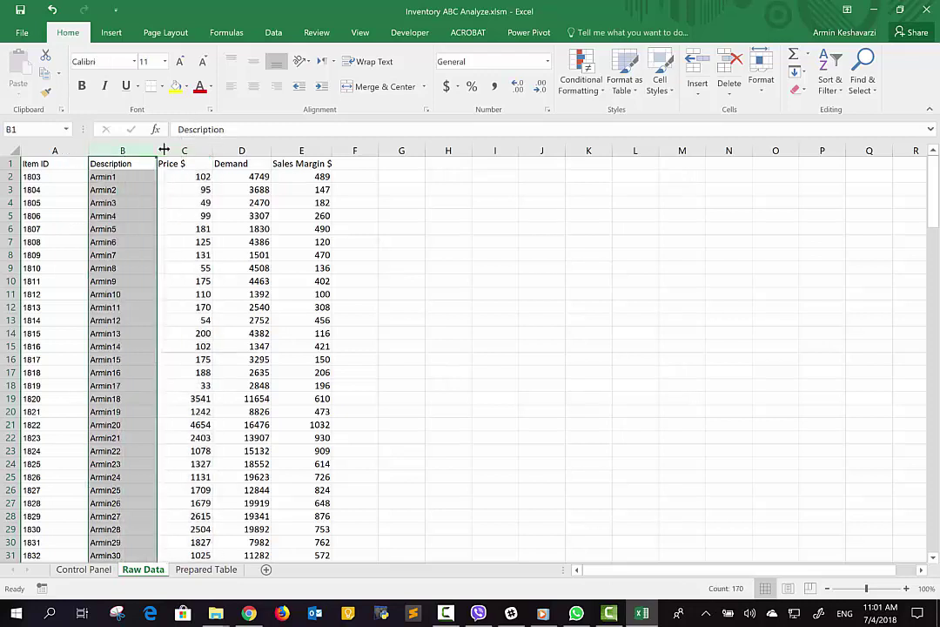
pyautogui.rightClick(152, 150)
pyautogui.press('Escape')
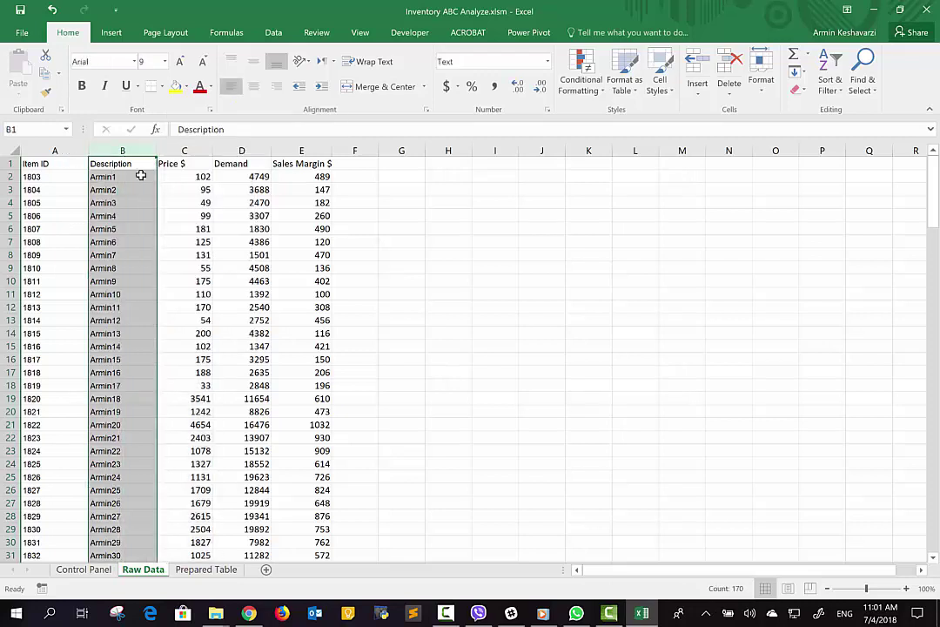
pyautogui.click(29, 186)
pyautogui.click(30, 178)
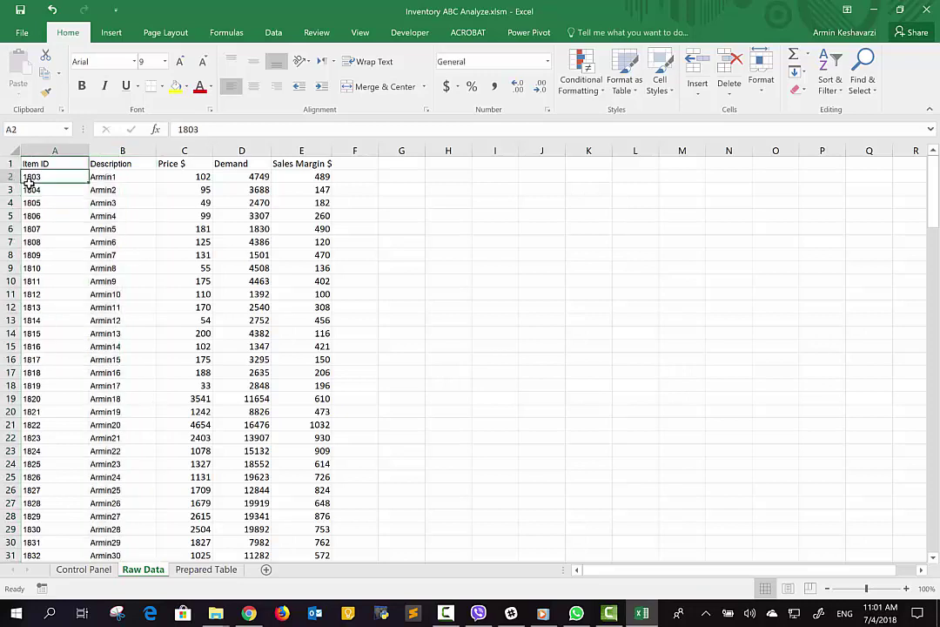
pyautogui.hotkey('ctrl', 'shift', 'Right')
pyautogui.hotkey('ctrl', 'shift', 'Down')
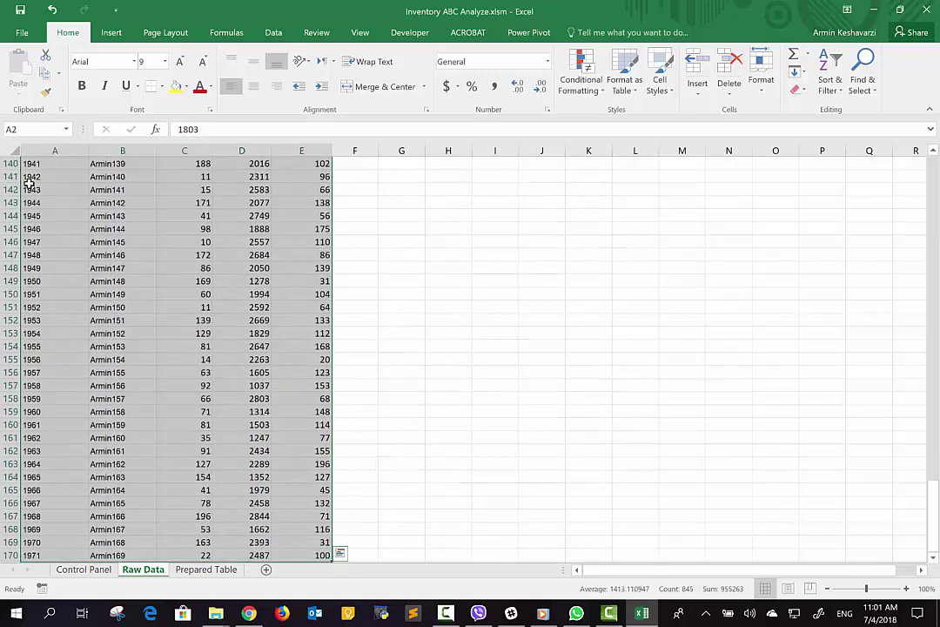
pyautogui.press('BackSpace')
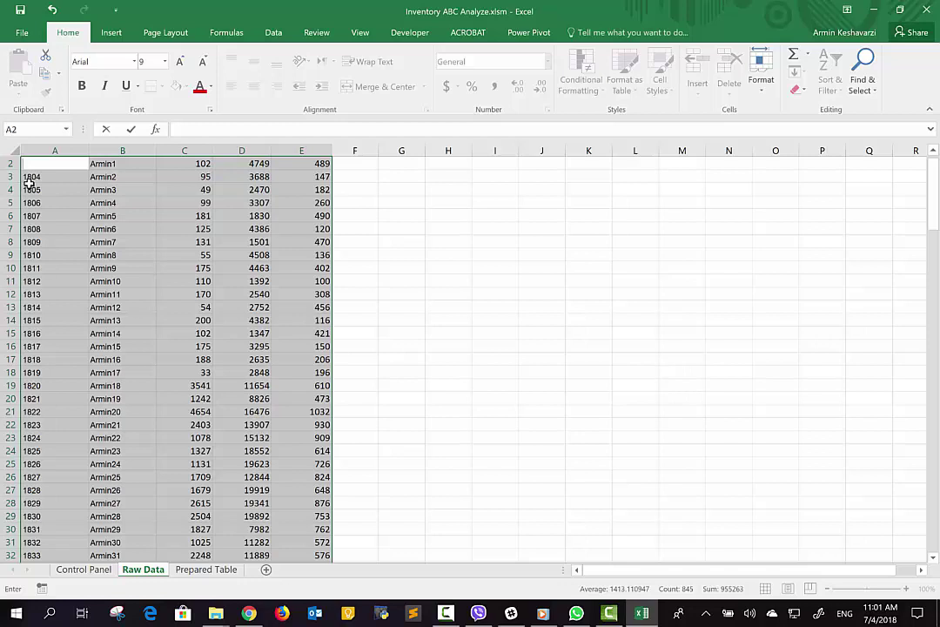
pyautogui.press('Escape')
pyautogui.press('Delete')
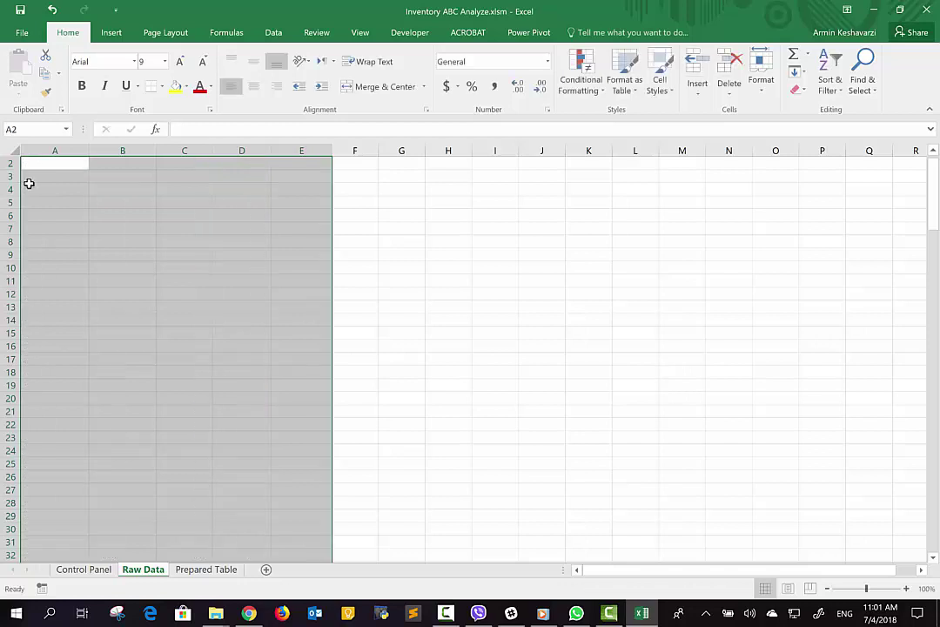
pyautogui.scroll(1, 29, 183)
pyautogui.click(125, 144)
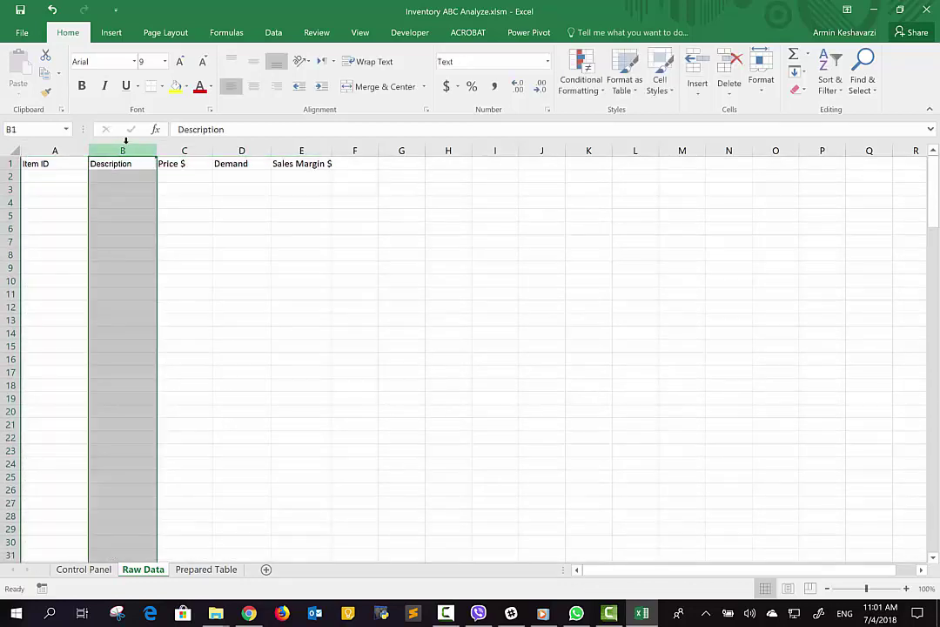
# Insert a new column before Description and give it the header 'Title'
pyautogui.rightClick(125, 143)
pyautogui.click(184, 237)
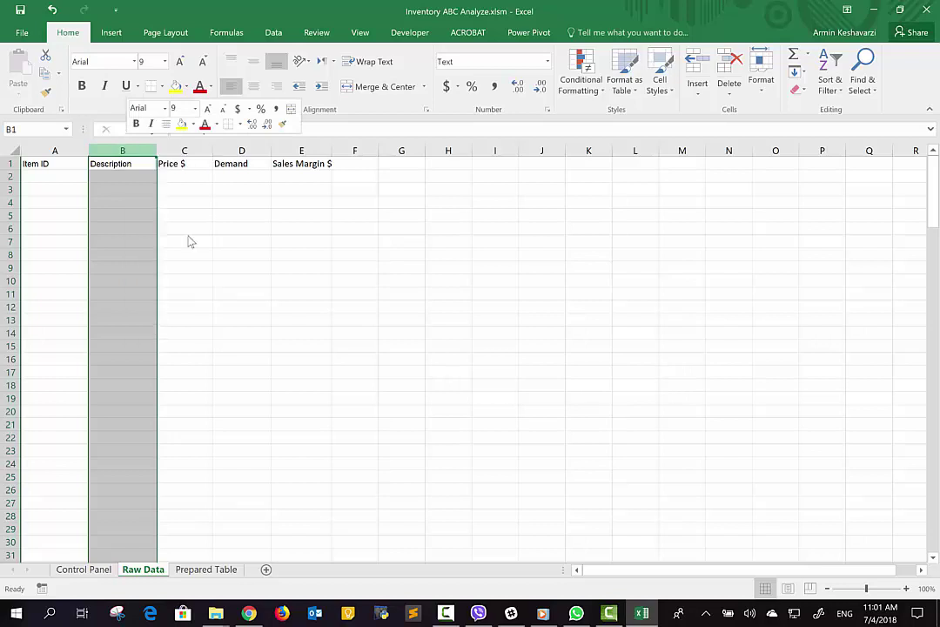
pyautogui.click(96, 163)
pyautogui.write('Titl')
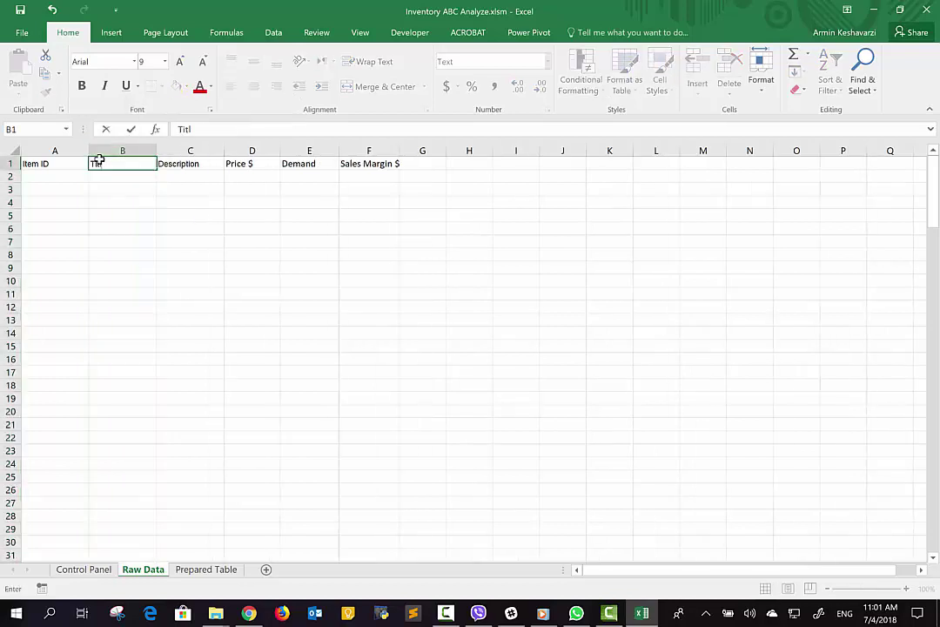
pyautogui.write('e')
pyautogui.press('Return')
# Insert another column before Description headed 'Category', then select headers A1:D1
pyautogui.click(179, 153)
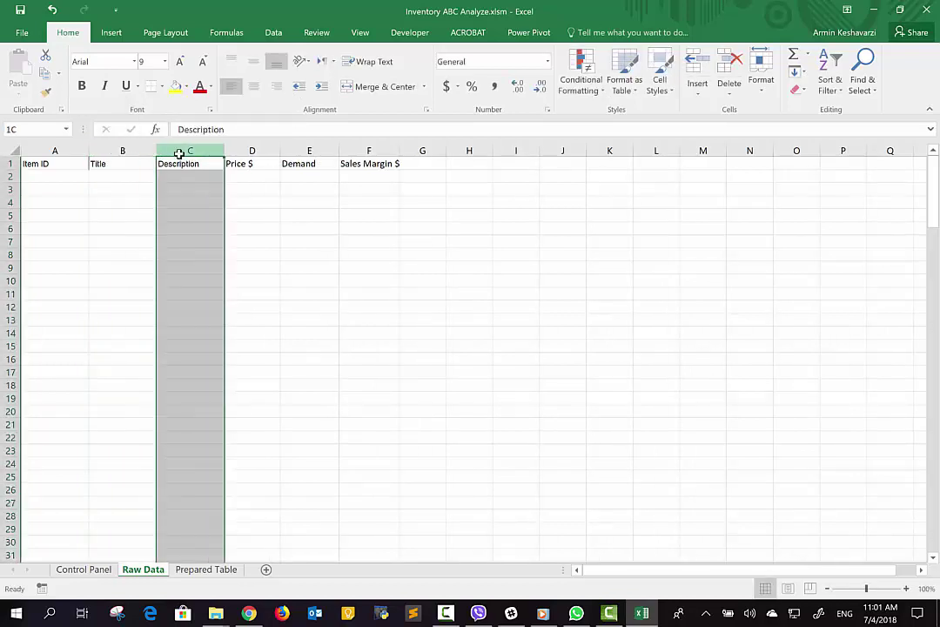
pyautogui.rightClick(179, 153)
pyautogui.click(236, 249)
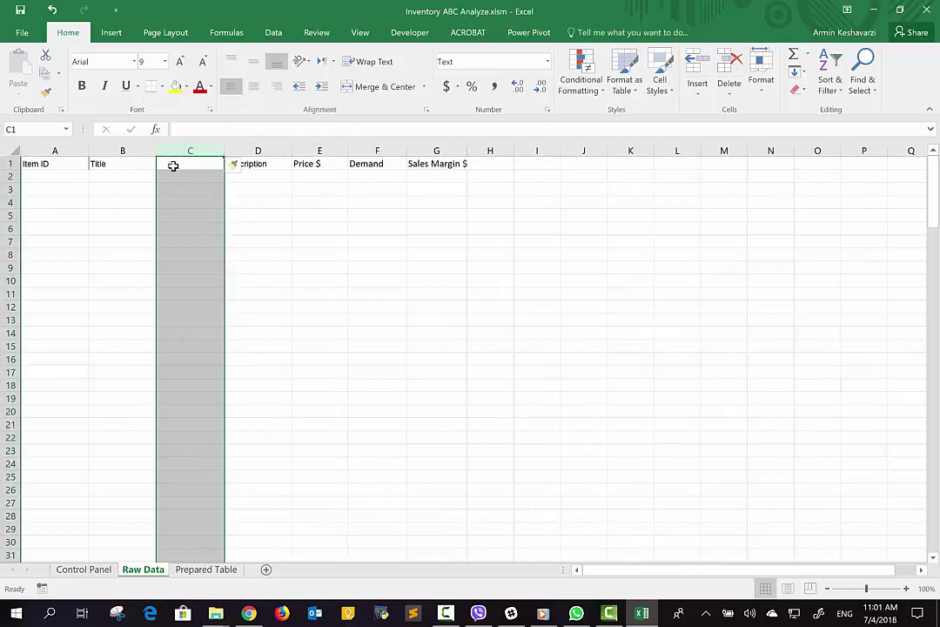
pyautogui.click(173, 166)
pyautogui.write('Categor')
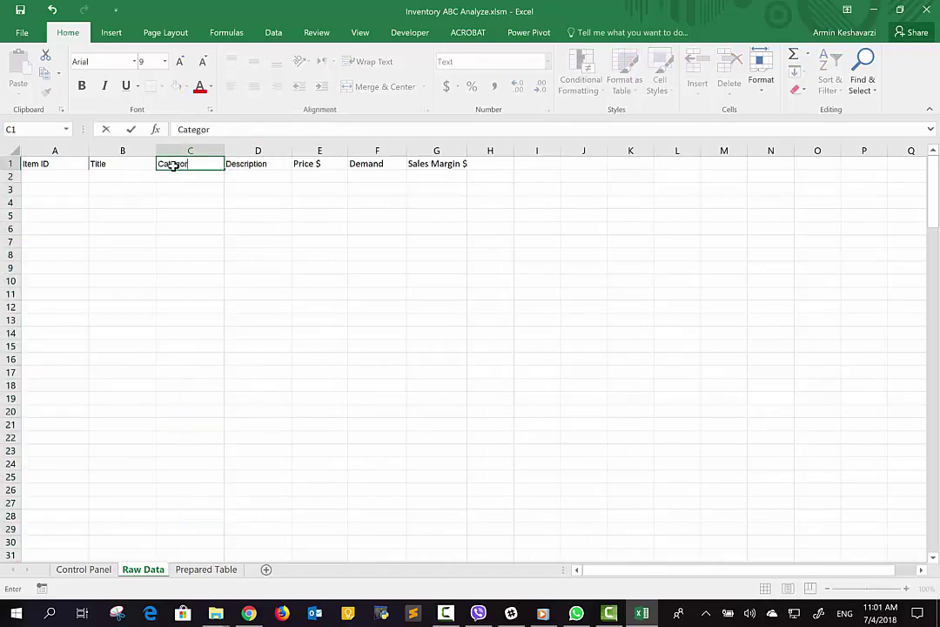
pyautogui.write('y')
pyautogui.press('Return')
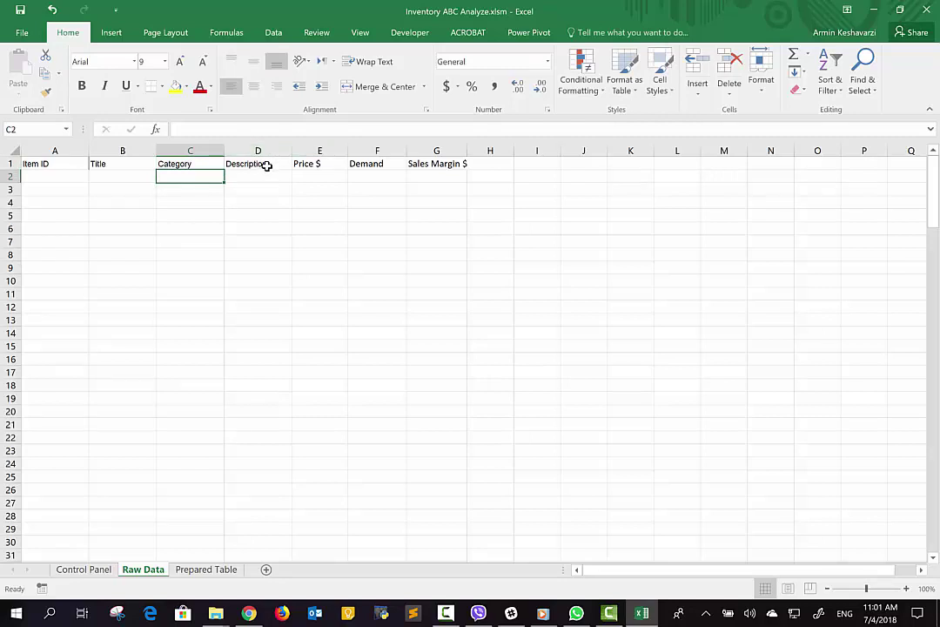
pyautogui.moveTo(267, 165); pyautogui.dragTo(75, 142)
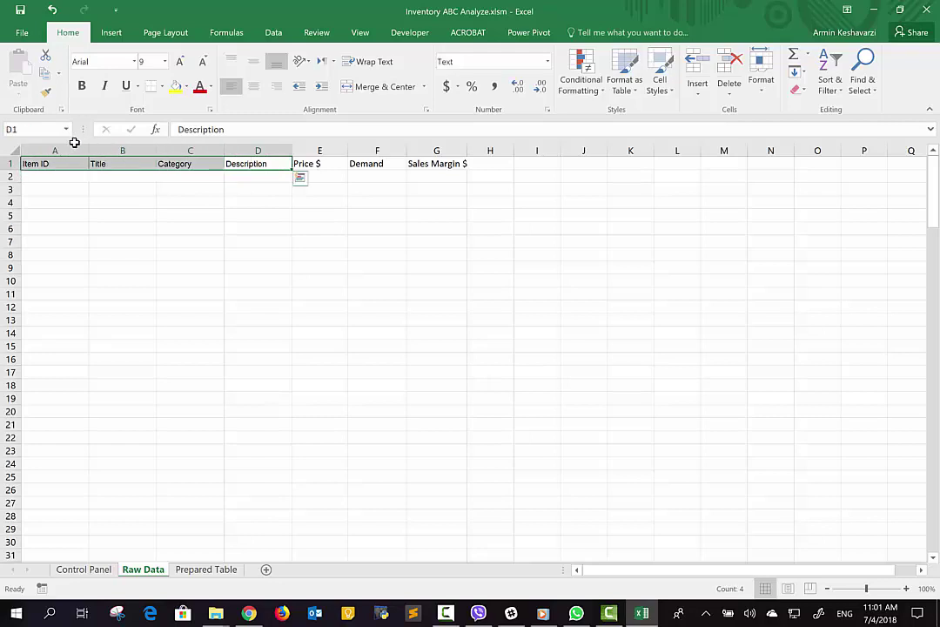
pyautogui.click(332, 163)
pyautogui.moveTo(332, 163); pyautogui.dragTo(441, 162)
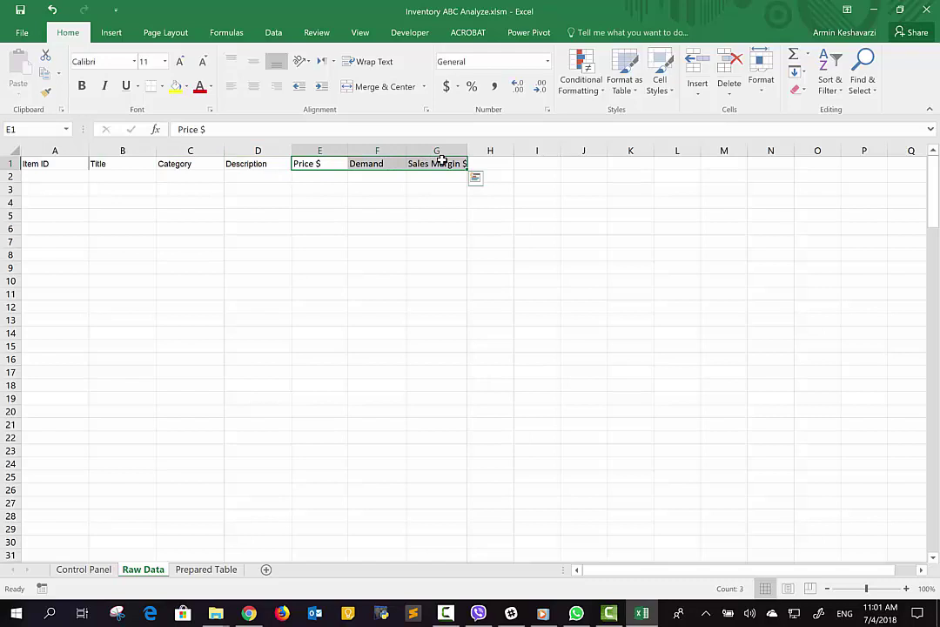
pyautogui.click(80, 569)
pyautogui.moveTo(49, 172)
pyautogui.mouseDown()
pyautogui.moveTo(46, 203)
pyautogui.moveTo(51, 190)
pyautogui.mouseUp()
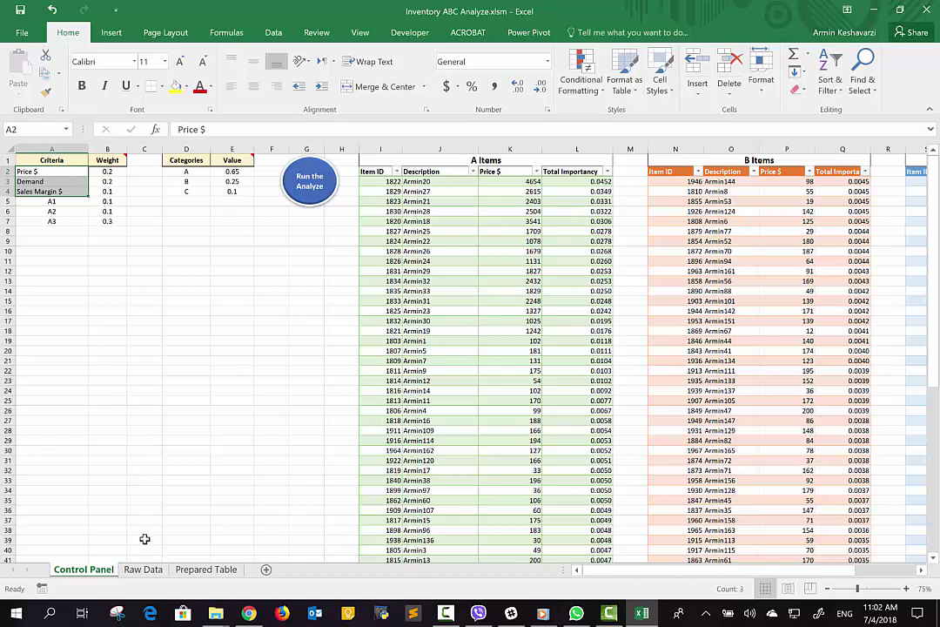
pyautogui.click(145, 571)
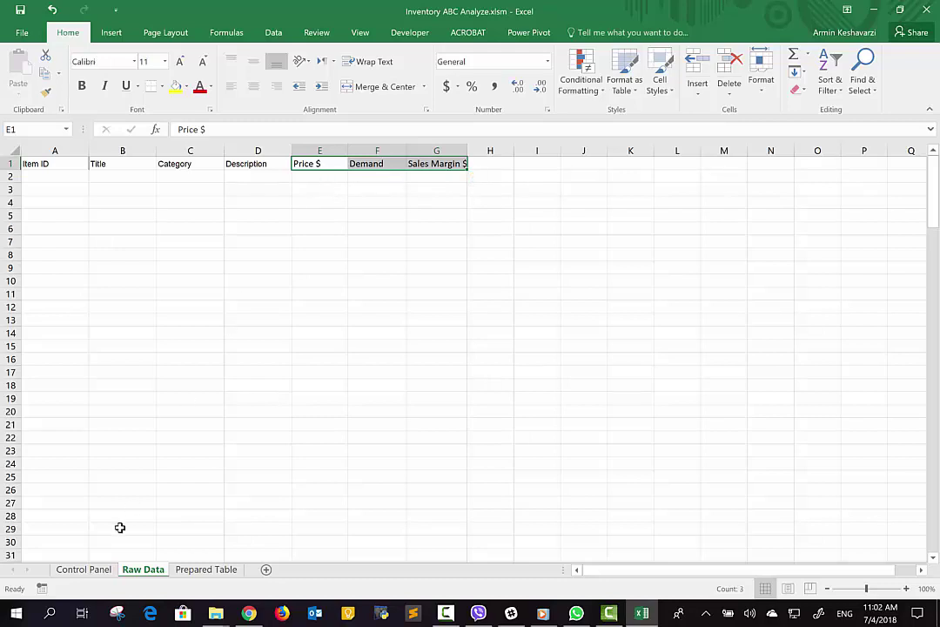
pyautogui.click(83, 569)
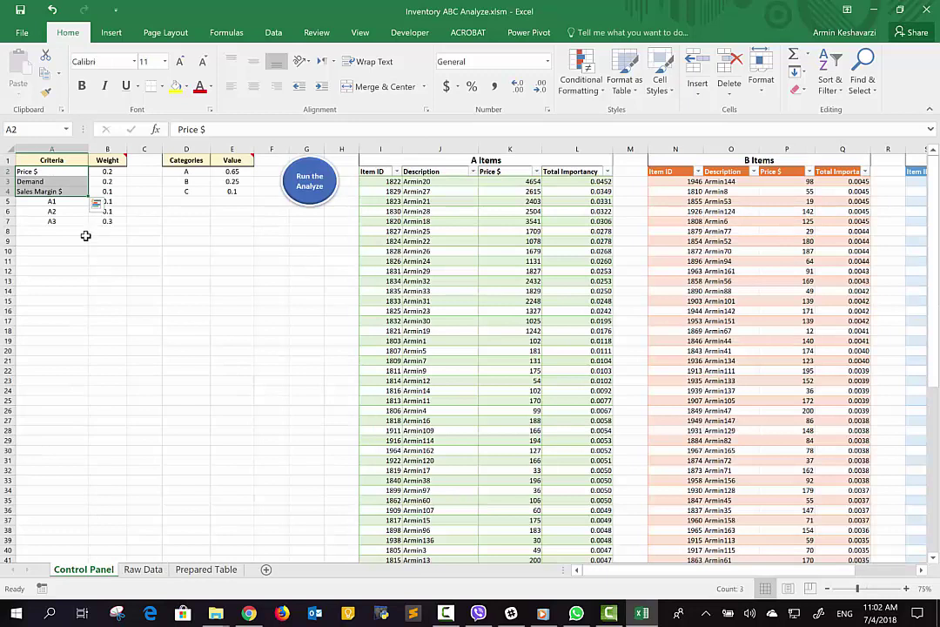
# Copy the Control Panel criteria names and paste them across the Raw Data header row
pyautogui.moveTo(52, 172); pyautogui.dragTo(53, 220)
pyautogui.hotkey('ctrl', 'c')
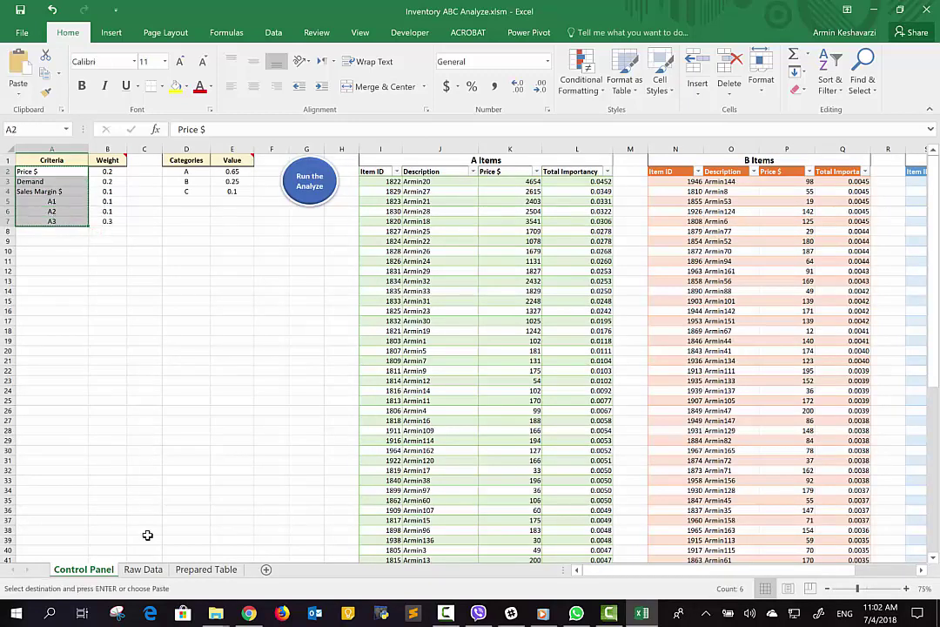
pyautogui.click(146, 570)
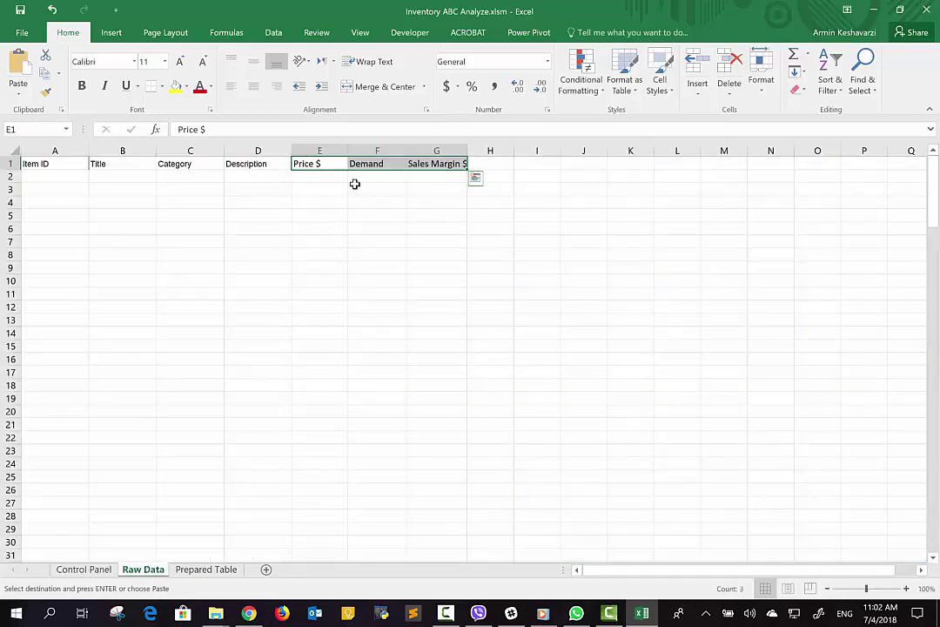
pyautogui.click(323, 163)
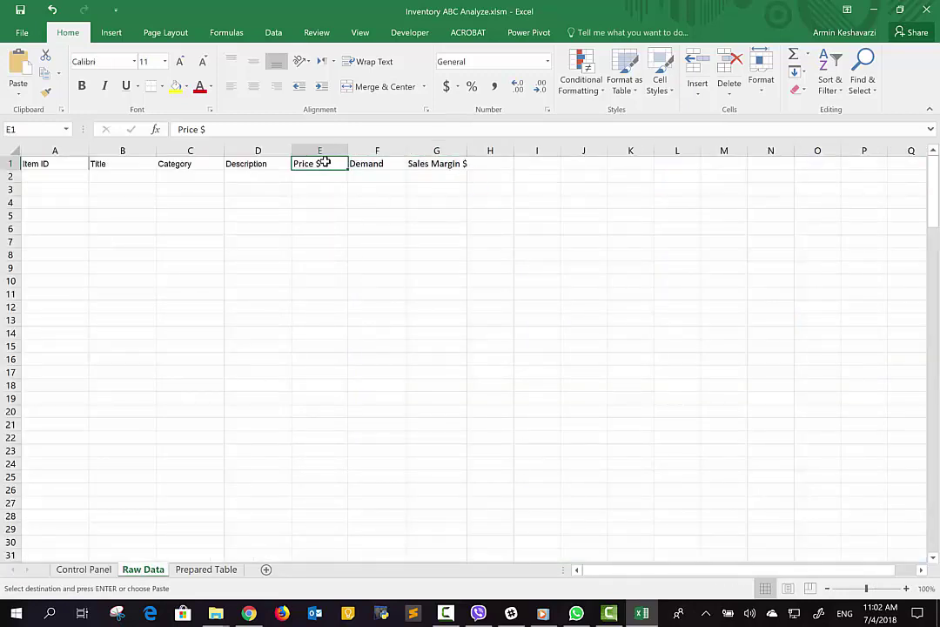
pyautogui.click(17, 85)
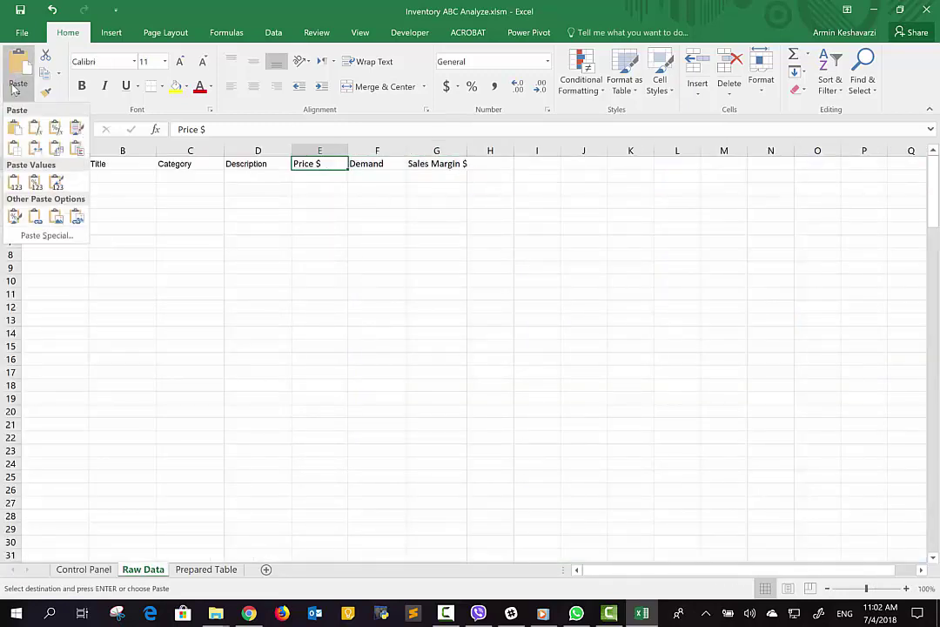
pyautogui.click(57, 149)
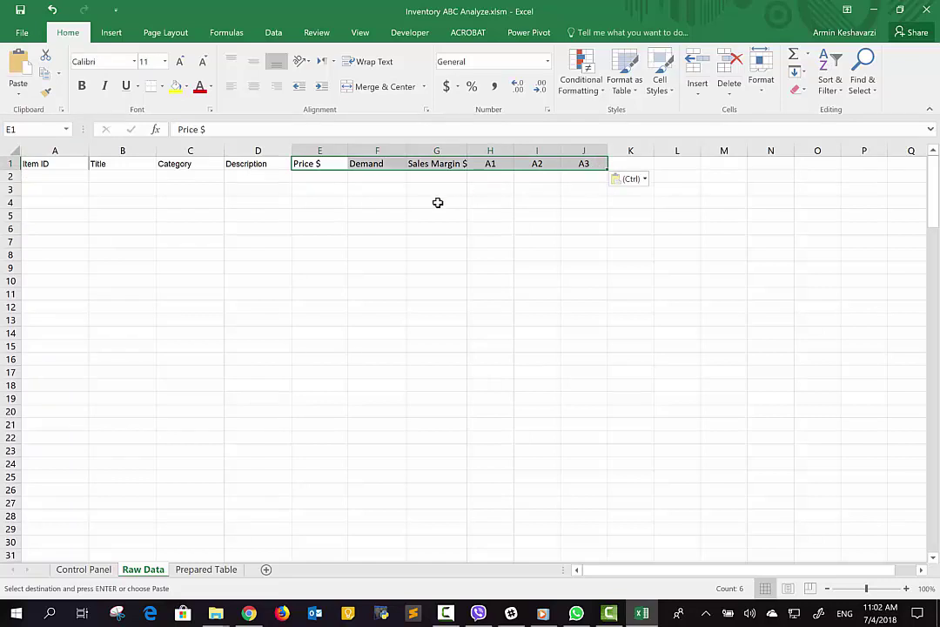
# Paste the criteria into column A from A2 by mistake, then clear them again
pyautogui.click(74, 178)
pyautogui.hotkey('alt', 'h')
pyautogui.press('v')
pyautogui.press('t')
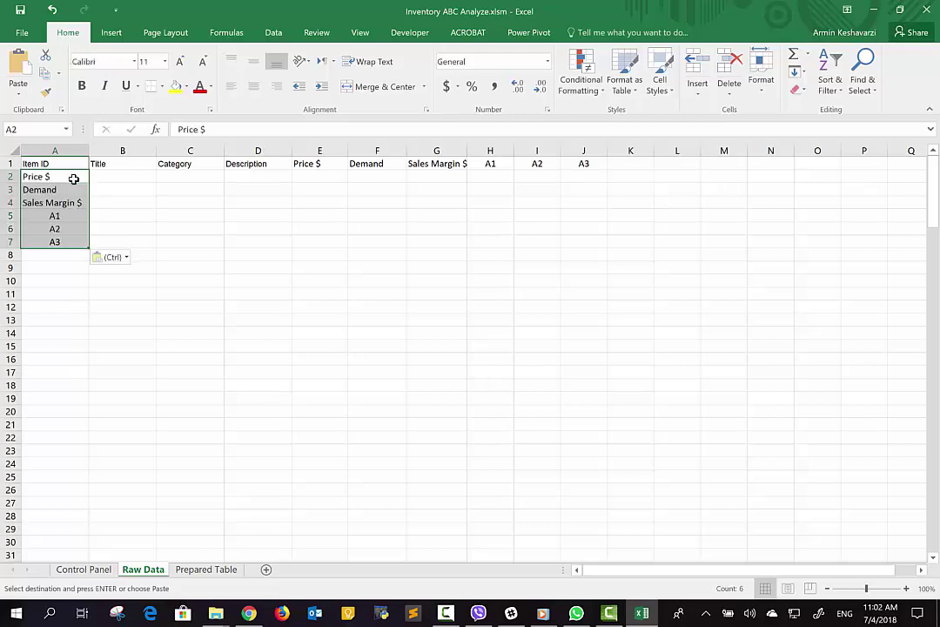
pyautogui.press('Delete')
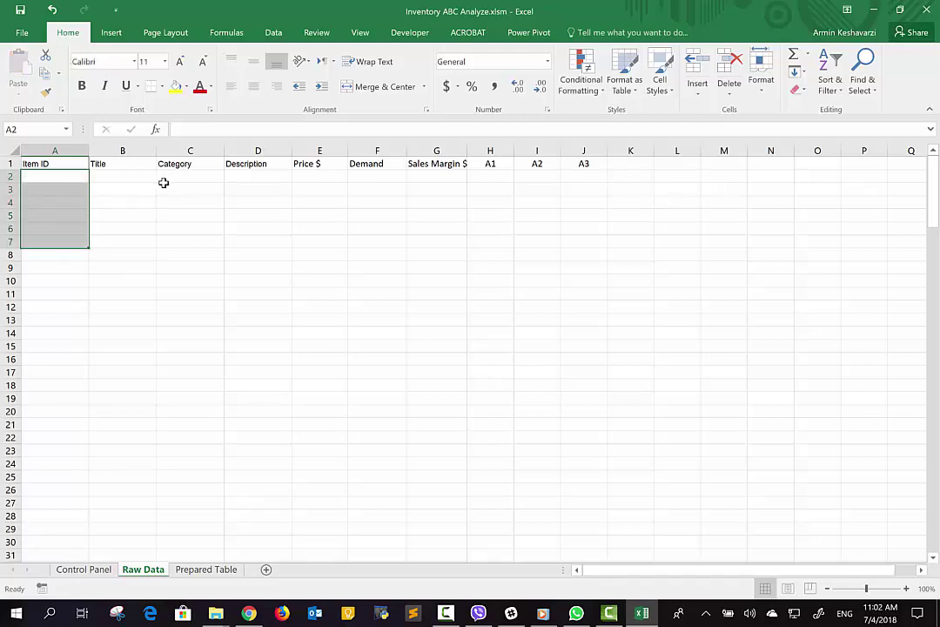
# Undo three edits to remove the inserted Title and blank columns, then go to Control Panel
pyautogui.hotkey('ctrl', 'z')
pyautogui.hotkey('ctrl', 'z')
pyautogui.hotkey('ctrl', 'z')
pyautogui.hotkey('ctrl', 'z')
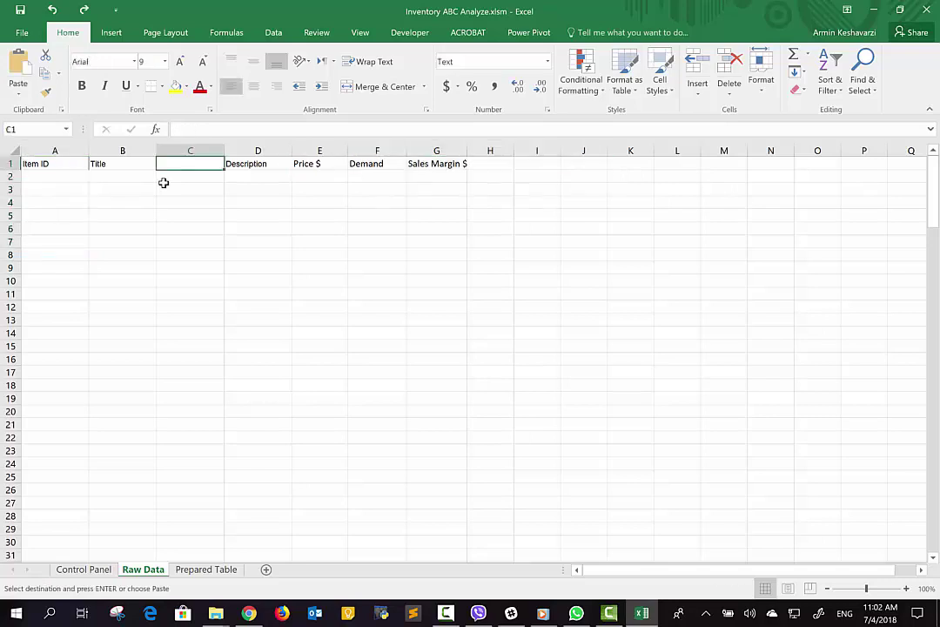
pyautogui.hotkey('ctrl', 'z')
pyautogui.hotkey('ctrl', 'z')
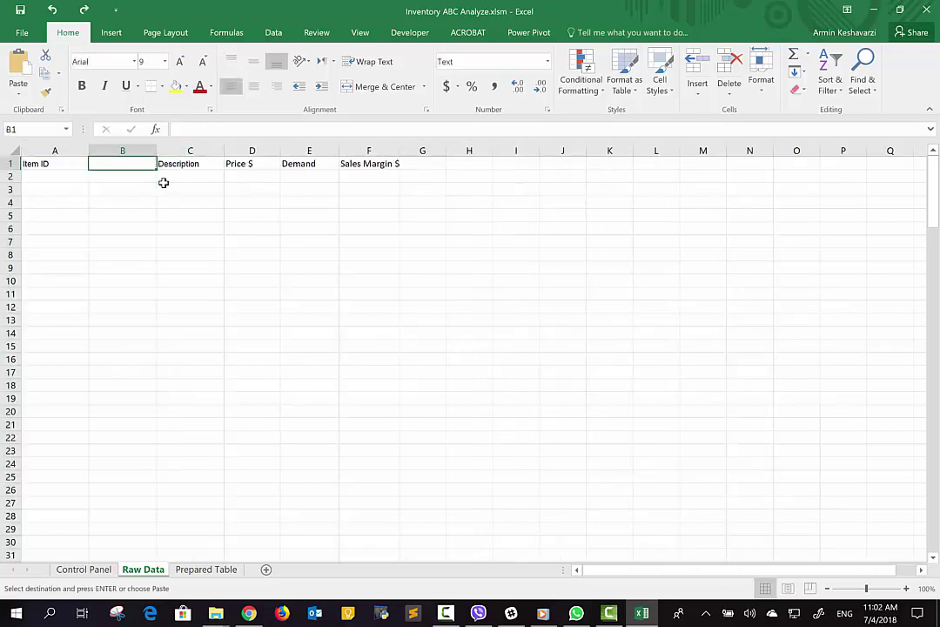
pyautogui.hotkey('ctrl', 'z')
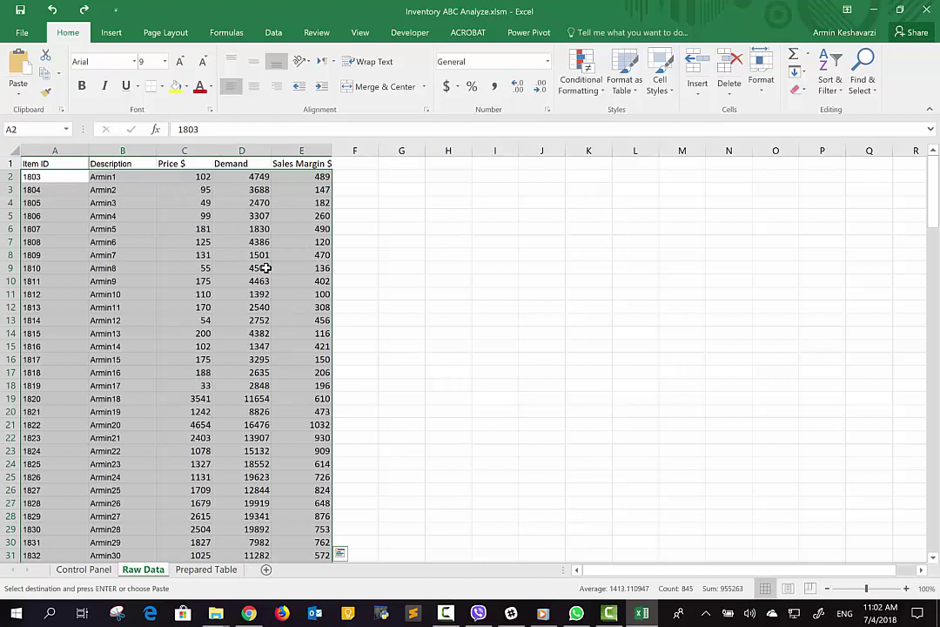
pyautogui.click(83, 569)
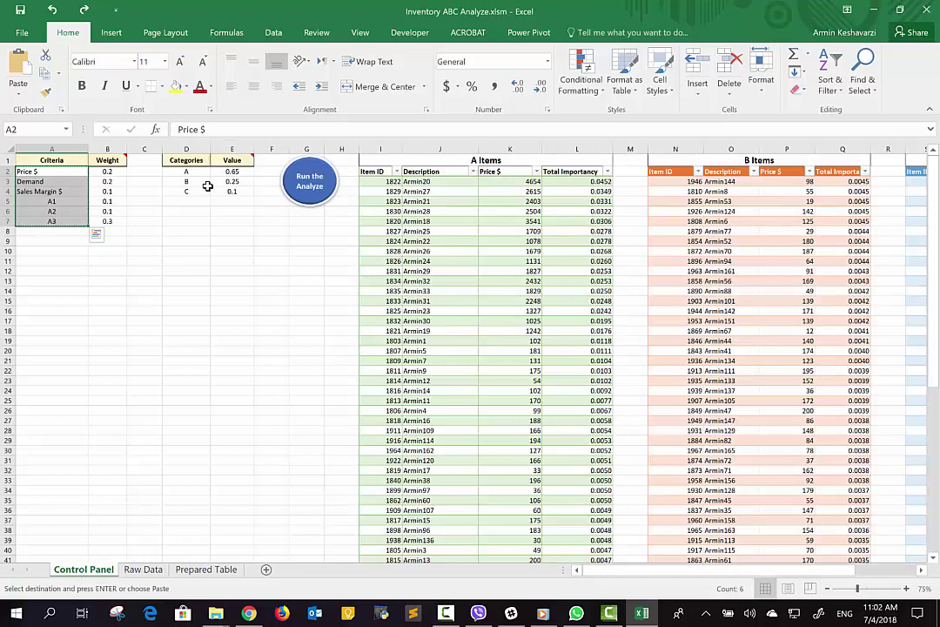
# Clear the A1–A3 criteria and their weights from A5:B7
pyautogui.click(52, 201)
pyautogui.moveTo(51, 201); pyautogui.dragTo(106, 222)
pyautogui.press('Delete')
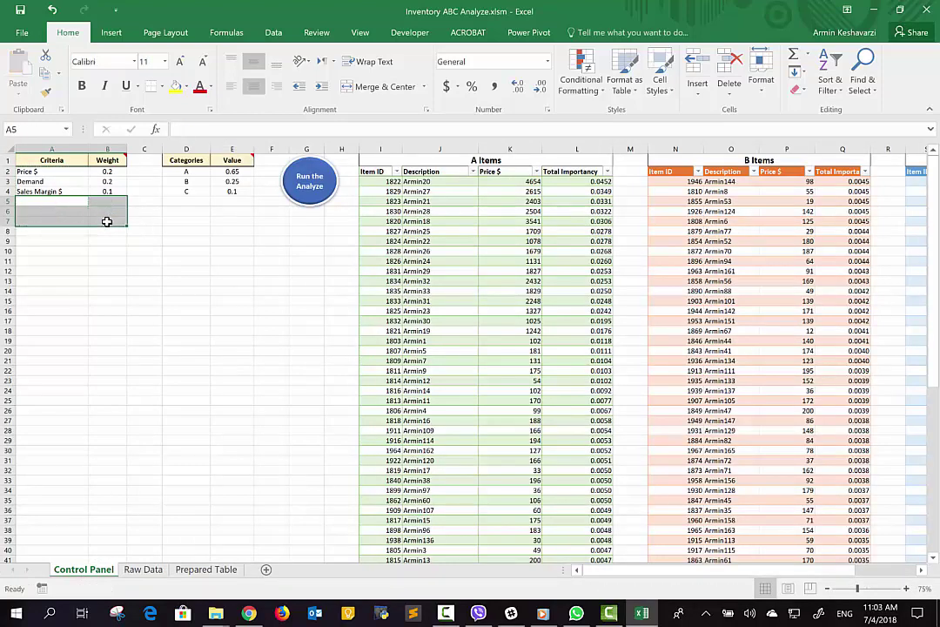
# Set the Sales Margin $ weight to 0.6 and confirm the three weights sum to 1
pyautogui.click(108, 192)
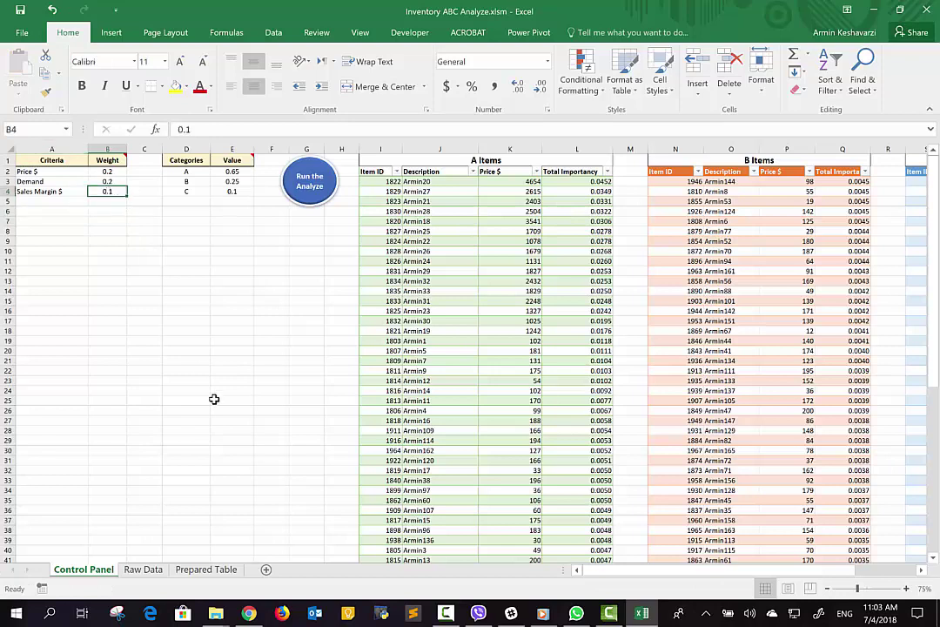
pyautogui.write('0')
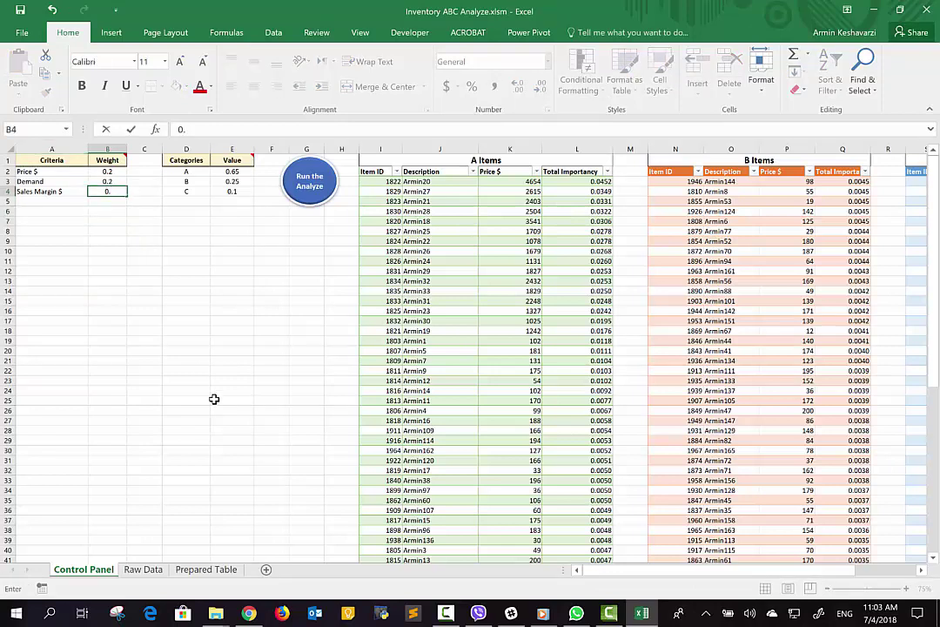
pyautogui.write('.6')
pyautogui.press('Return')
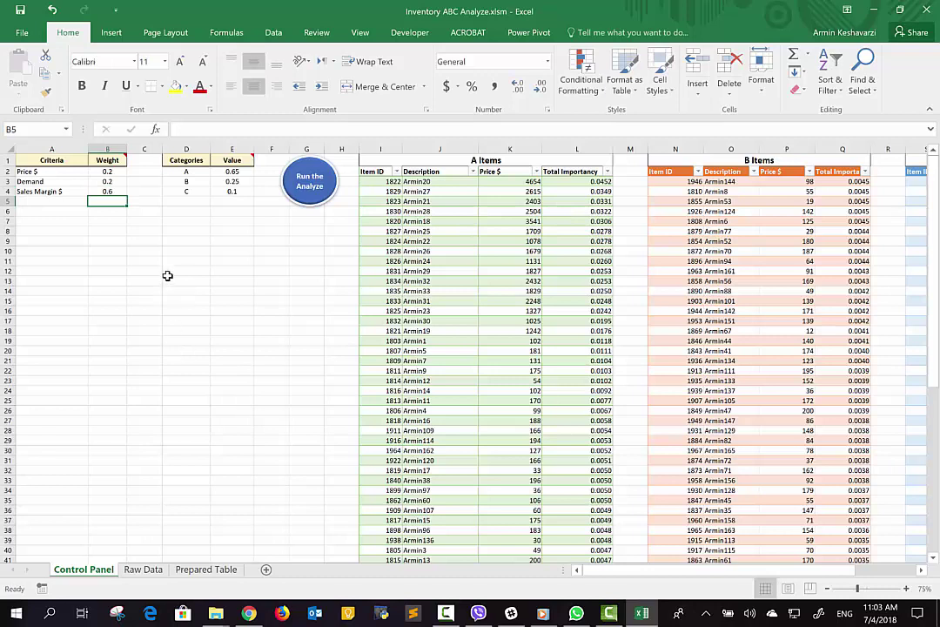
pyautogui.click(113, 172)
pyautogui.moveTo(113, 173); pyautogui.dragTo(110, 191)
pyautogui.click(186, 231)
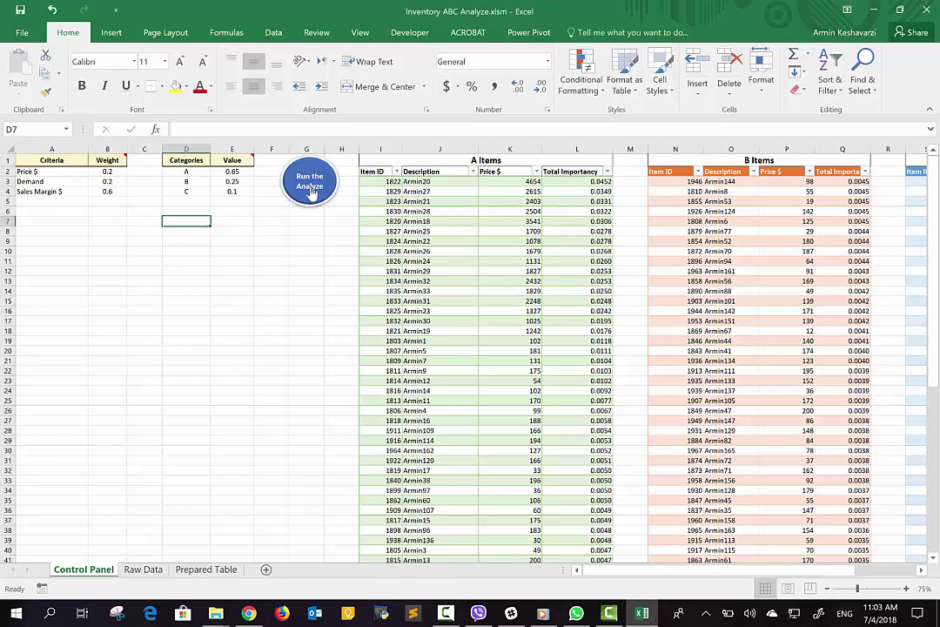
# Run the Analyze macro with weights 0.2/0.2/0.6 and scroll through the new A, B, C Items tables
pyautogui.click(310, 188)
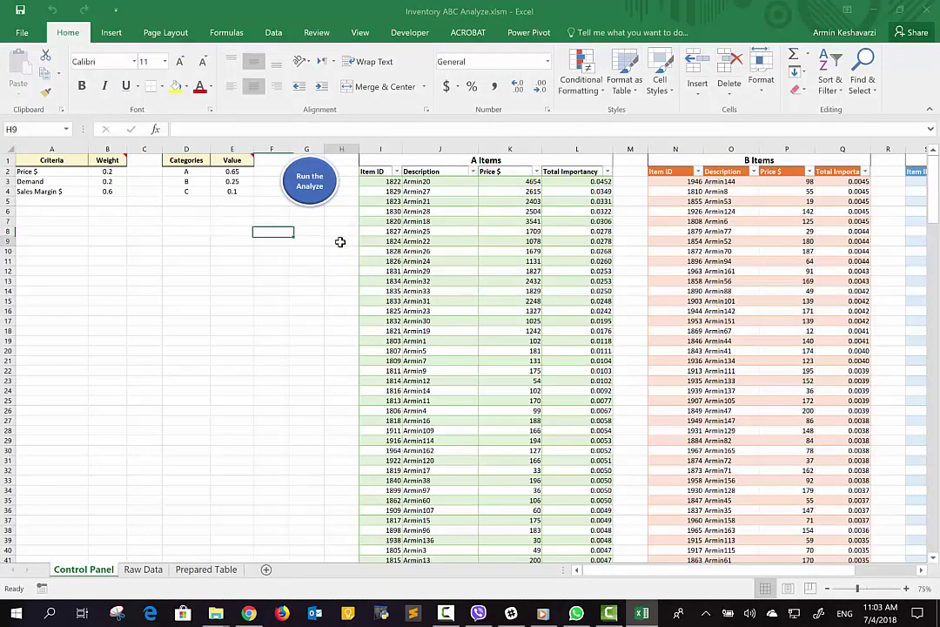
pyautogui.click(342, 240)
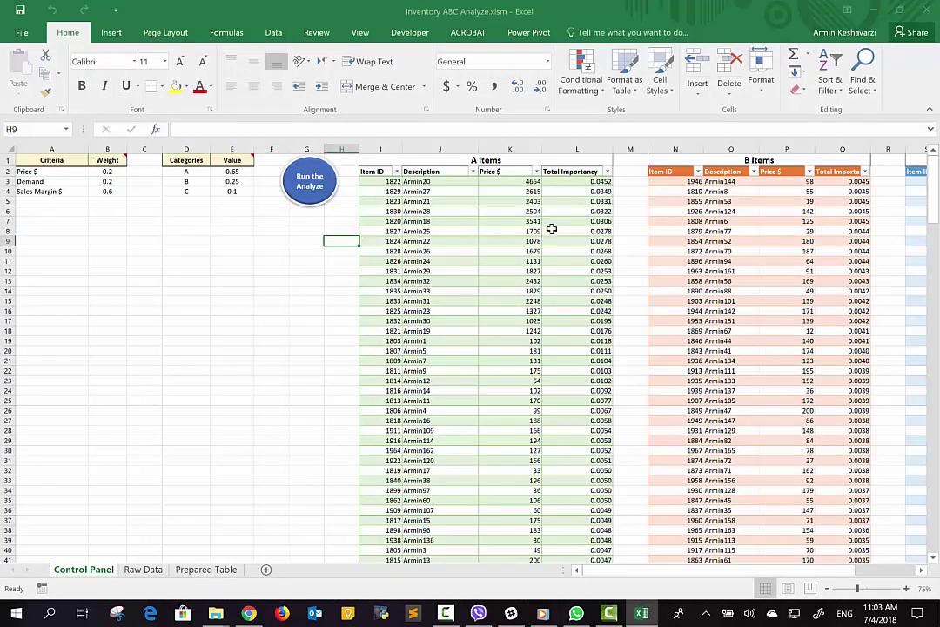
pyautogui.hscroll(6, 550, 227)
pyautogui.hscroll(-2, 552, 227)
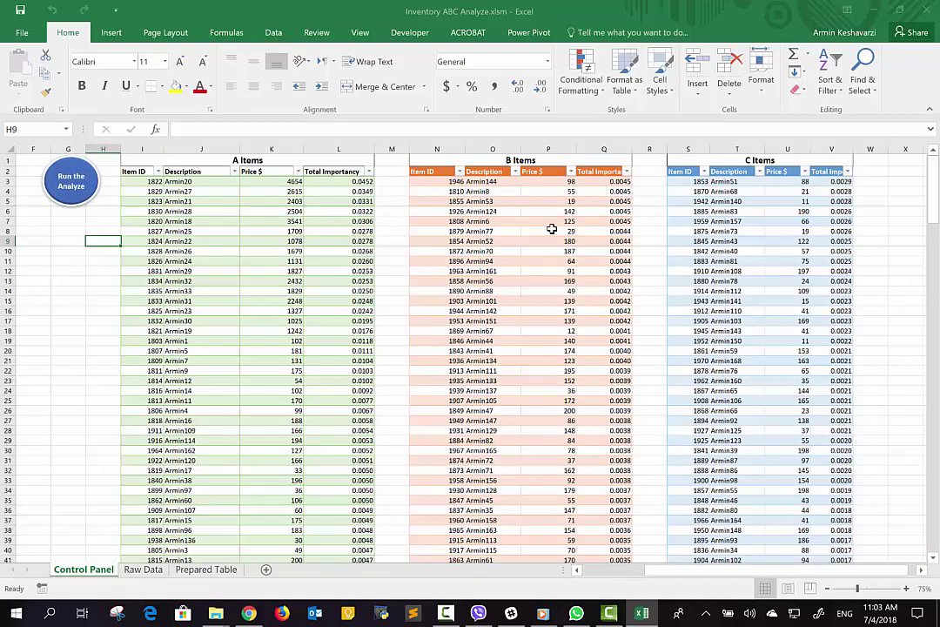
pyautogui.scroll(-9, 335, 227)
pyautogui.scroll(9, 335, 227)
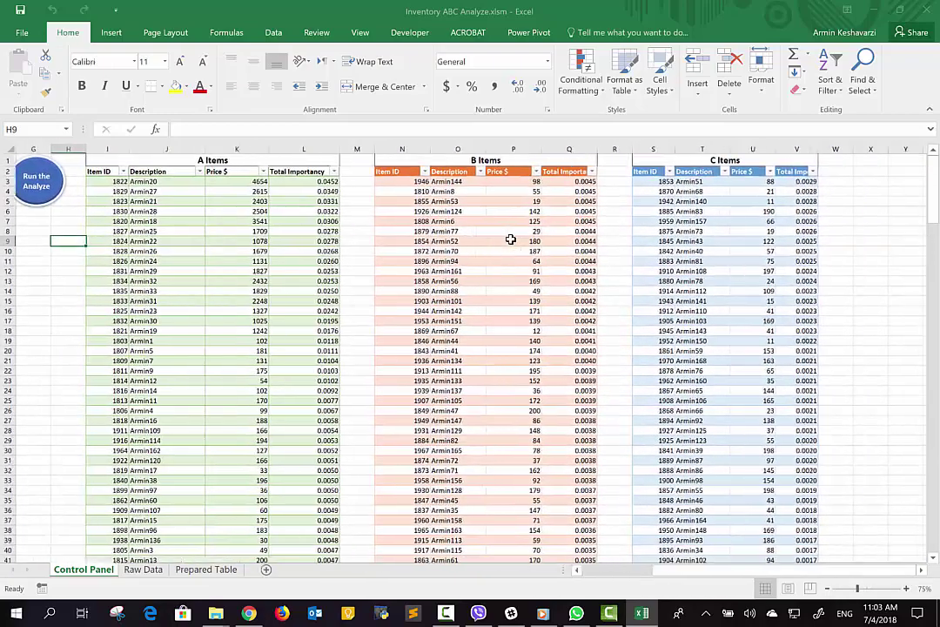
pyautogui.hscroll(2, 511, 239)
pyautogui.hscroll(-5, 510, 239)
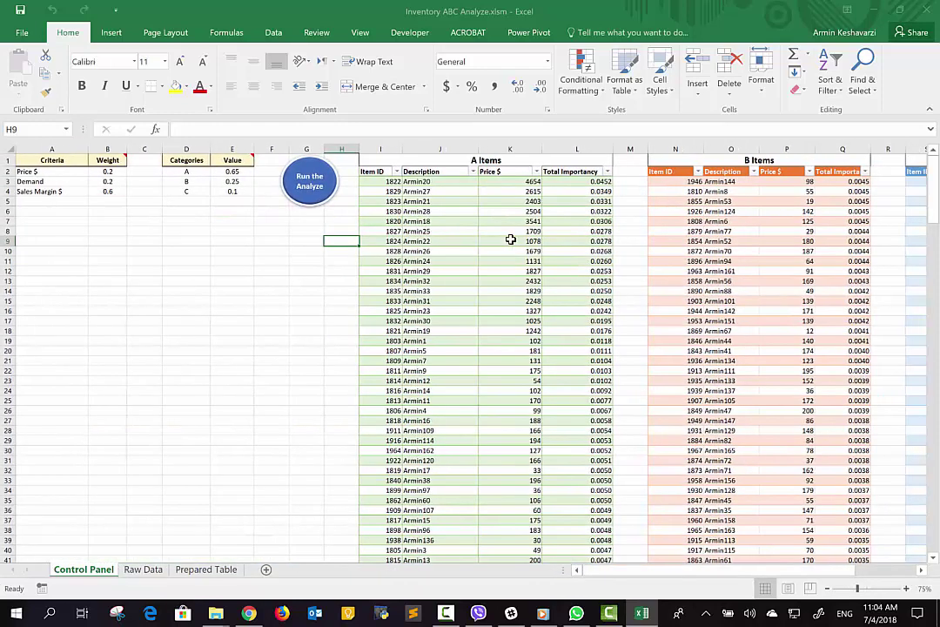
pyautogui.click(195, 578)
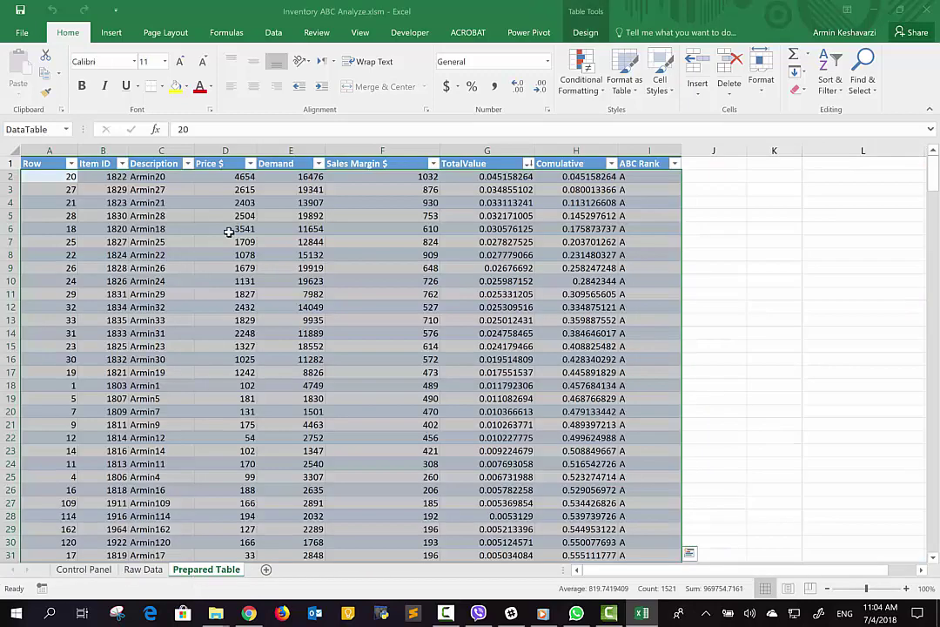
pyautogui.click(83, 190)
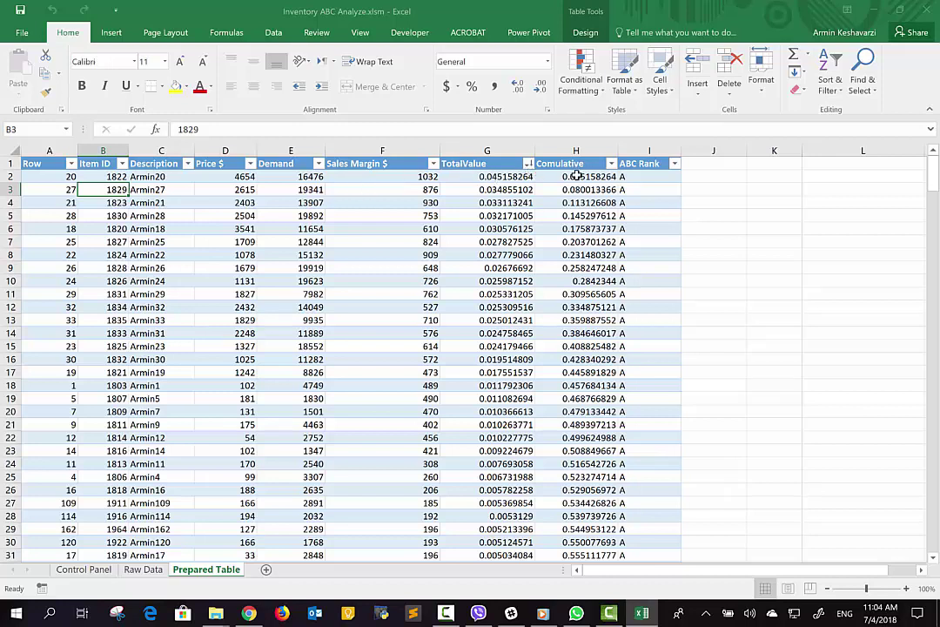
pyautogui.click(662, 177)
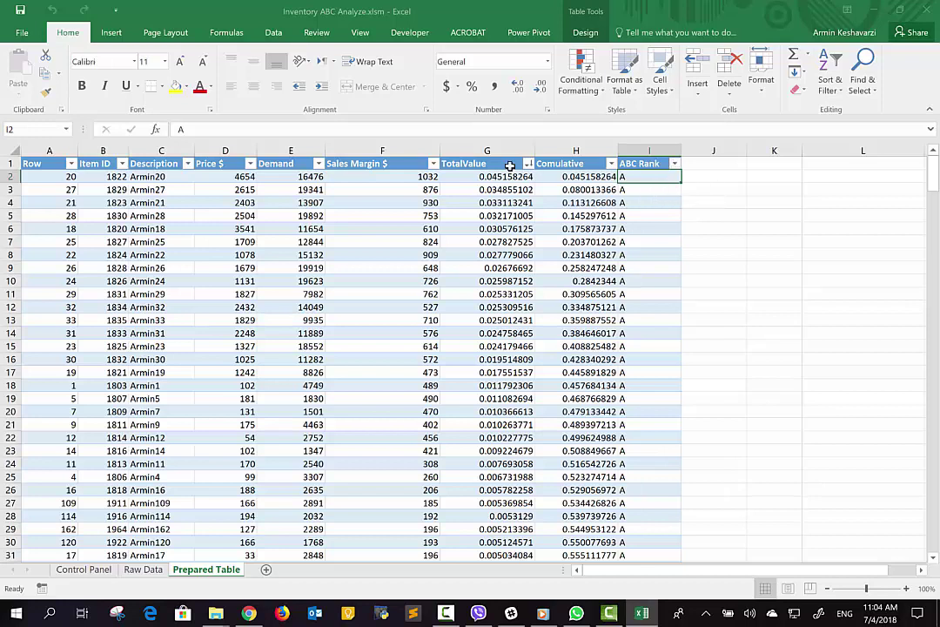
pyautogui.click(673, 164)
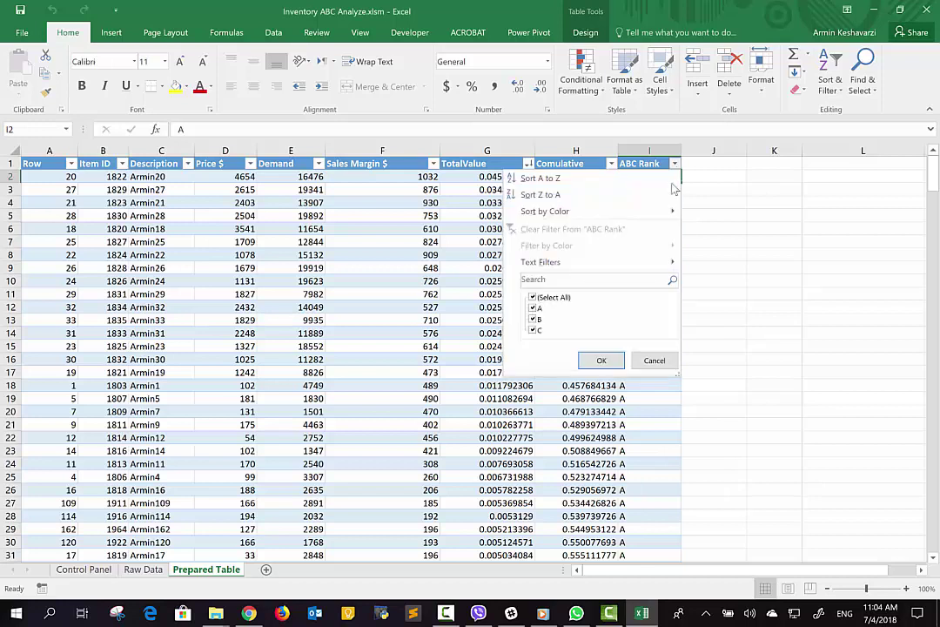
pyautogui.click(663, 360)
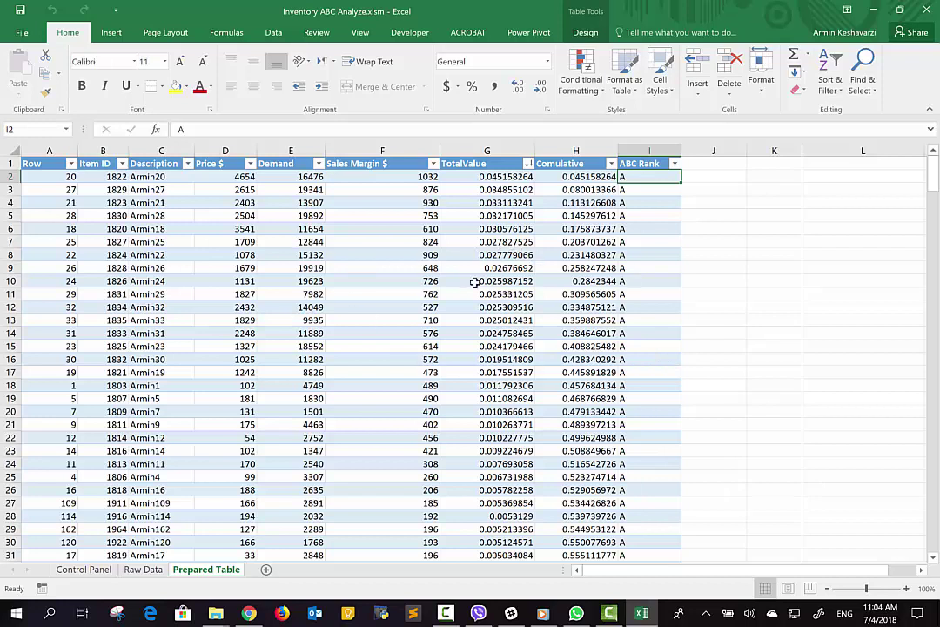
pyautogui.click(81, 569)
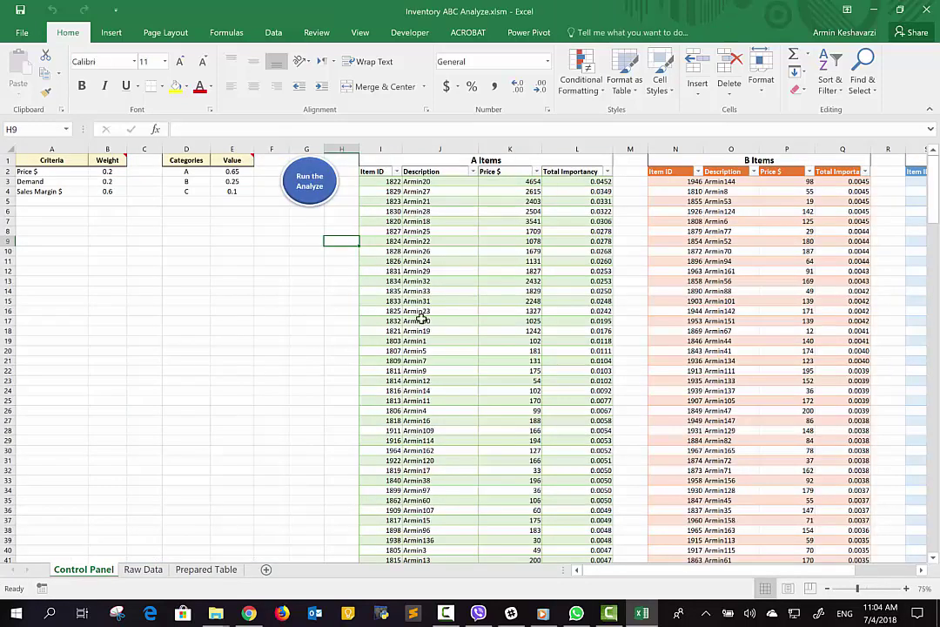
pyautogui.hscroll(10, 474, 311)
pyautogui.hscroll(-10, 472, 310)
pyautogui.click(43, 173)
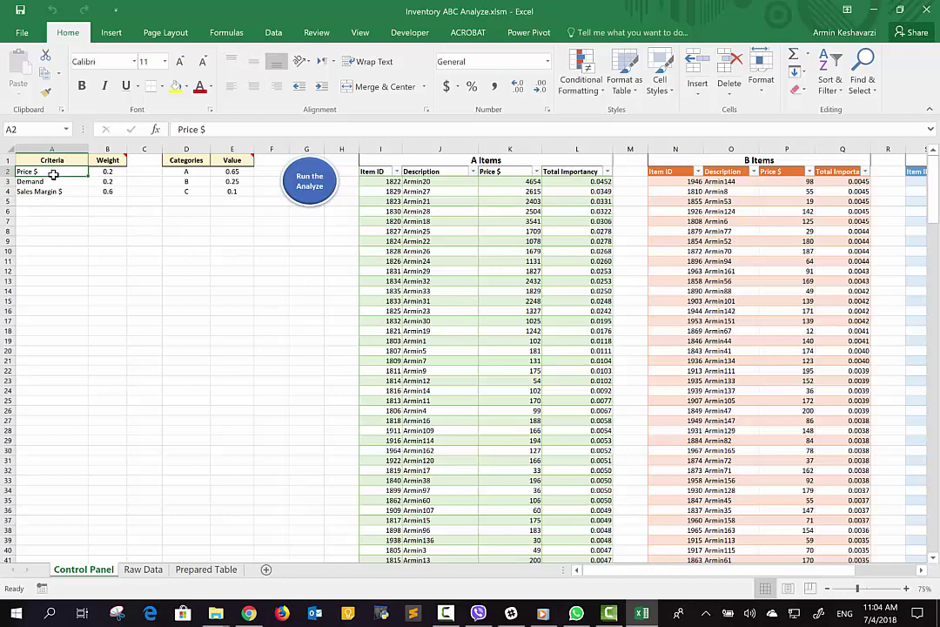